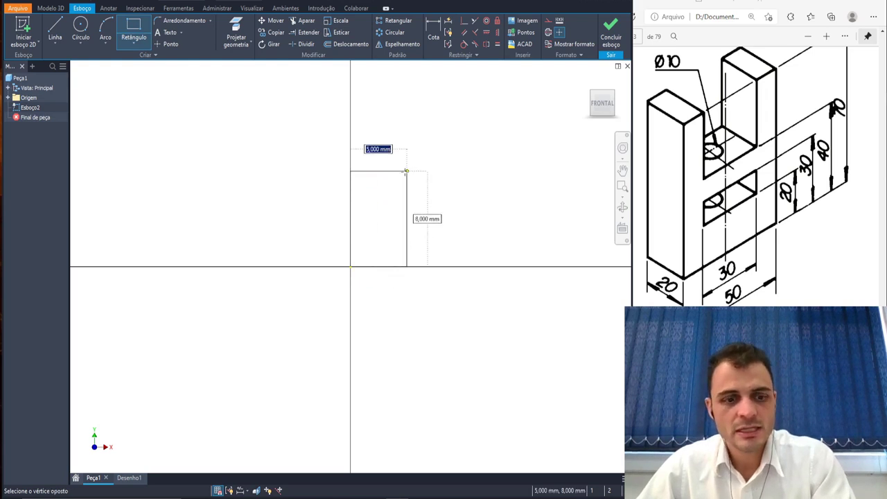
# - Draw a rectangle 50 mm wide and 70 mm high from the origin as the part's front outline
pyautogui.write('50')
pyautogui.press('Tab')
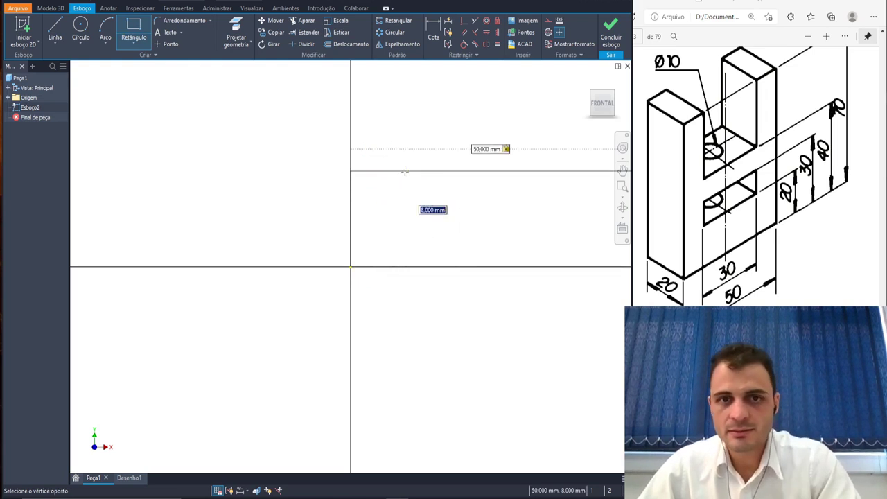
pyautogui.write('70')
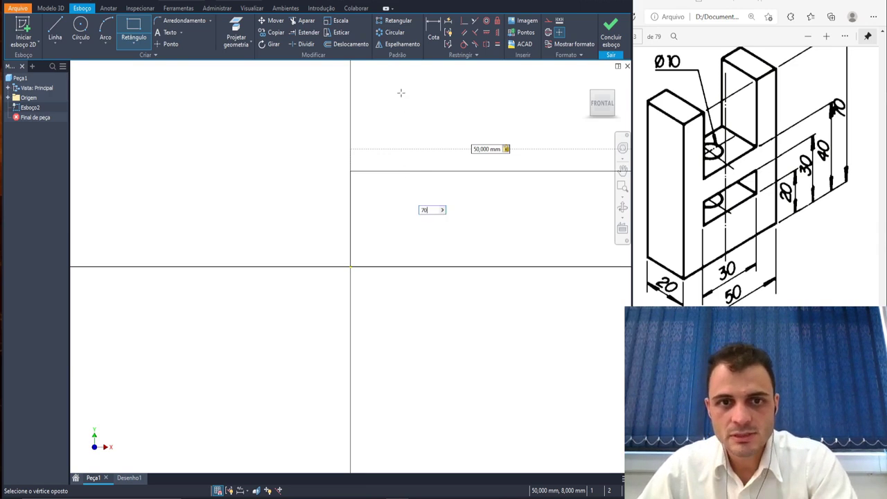
pyautogui.press('Return')
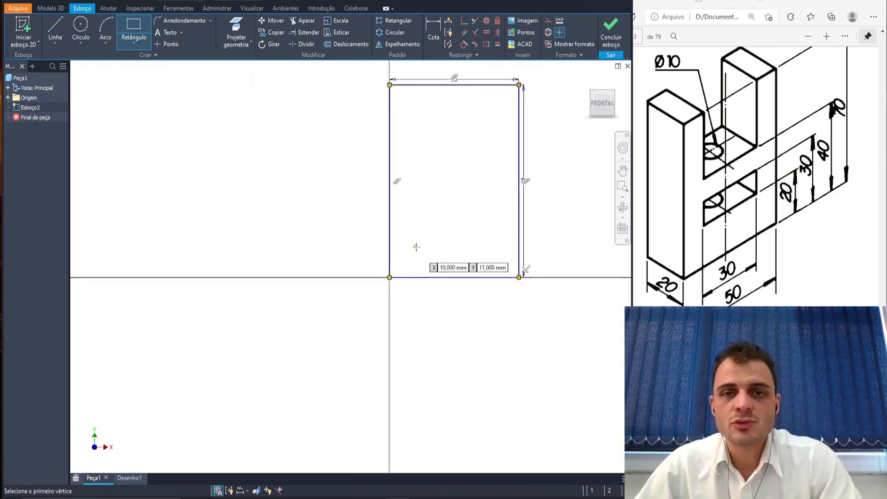
pyautogui.press('Escape')
pyautogui.moveTo(395, 191); pyautogui.dragTo(342, 207, button='middle')
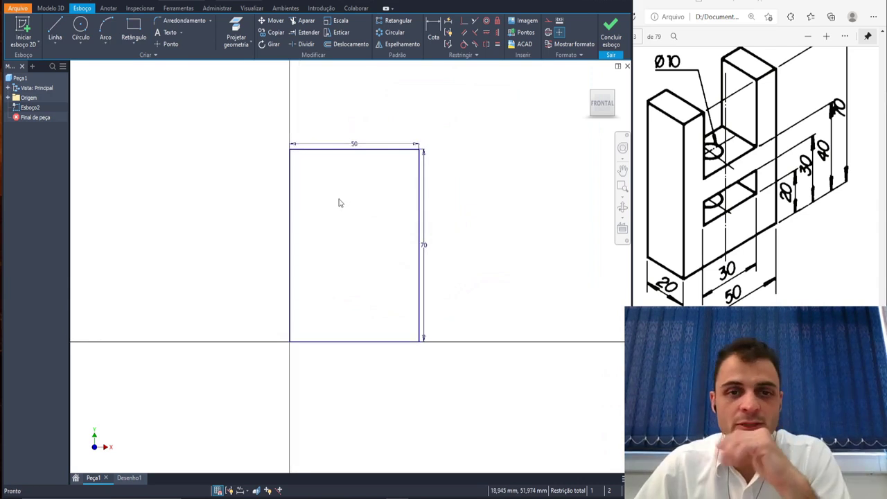
# - Sketch a rectangle about 29 by 29 mm down from the outline's top edge, and a shallow one of matching width aligned below it
pyautogui.click(135, 32)
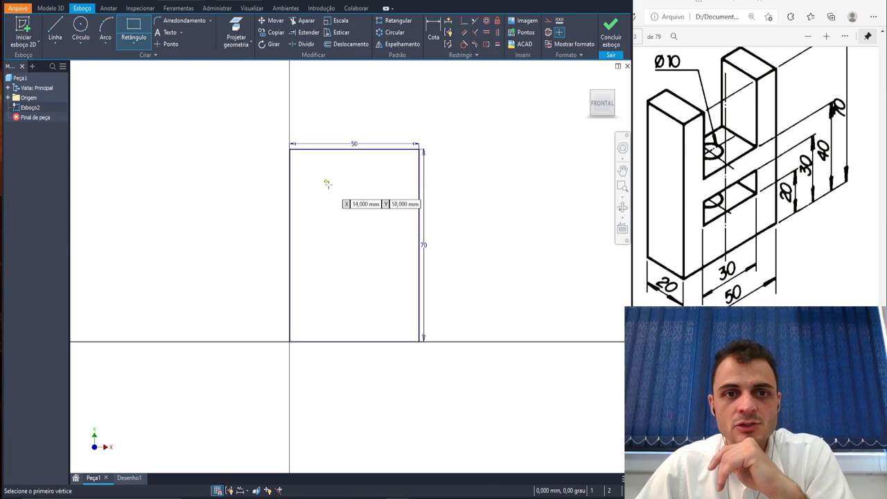
pyautogui.click(313, 150)
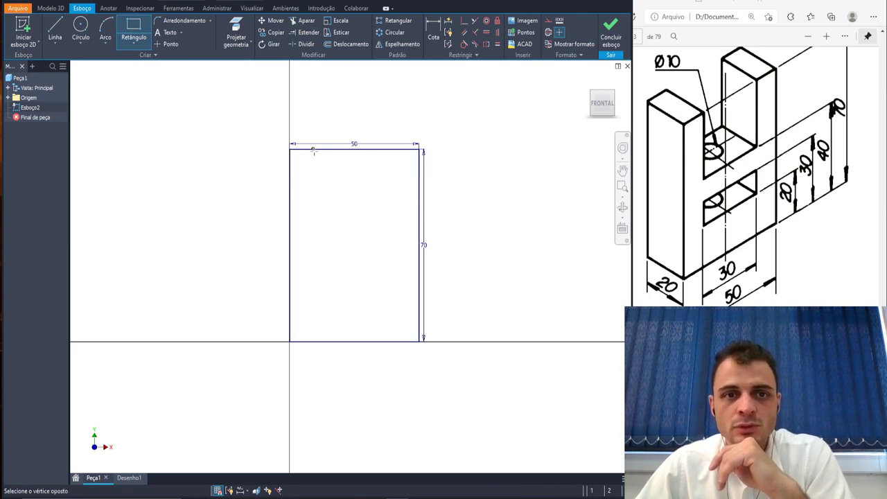
pyautogui.click(388, 228)
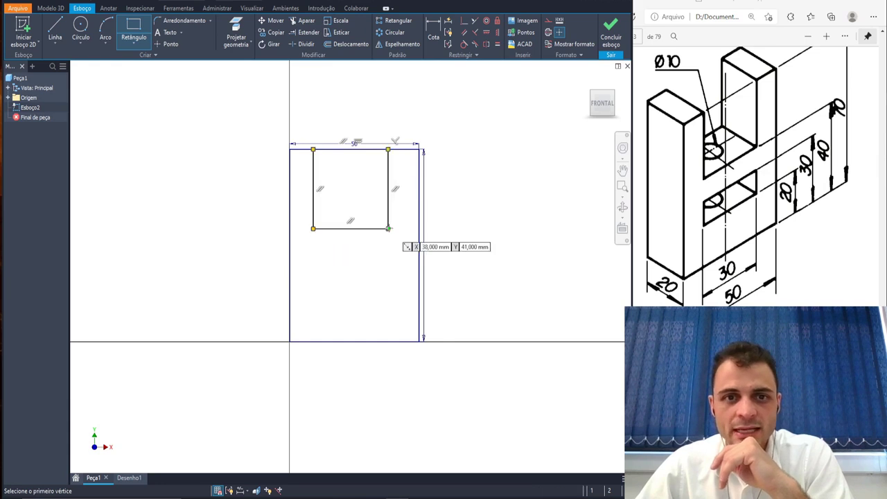
pyautogui.click(313, 259)
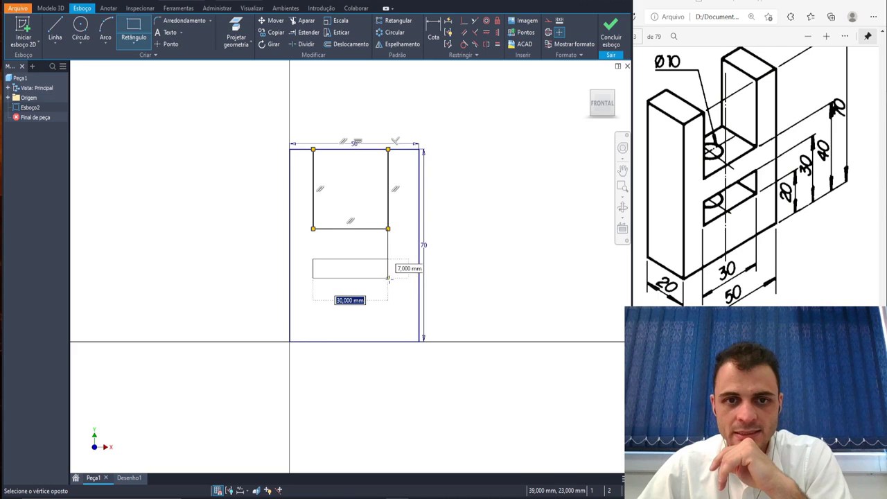
pyautogui.click(386, 280)
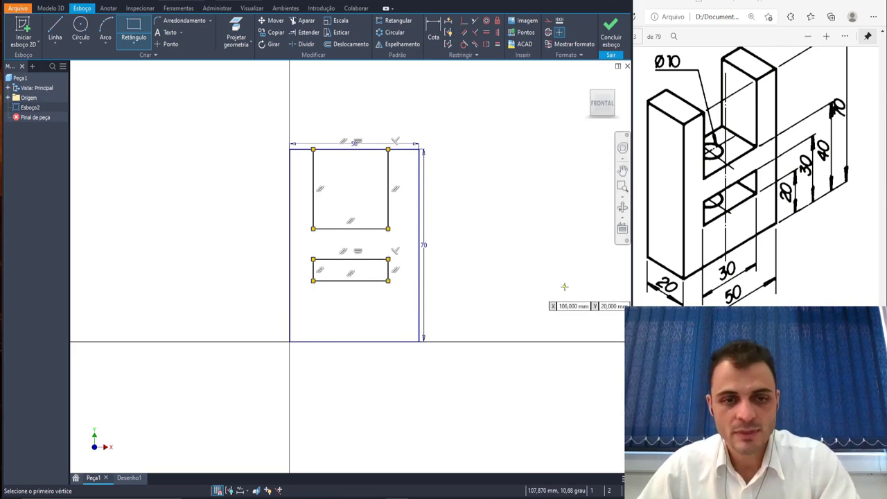
pyautogui.press('Escape')
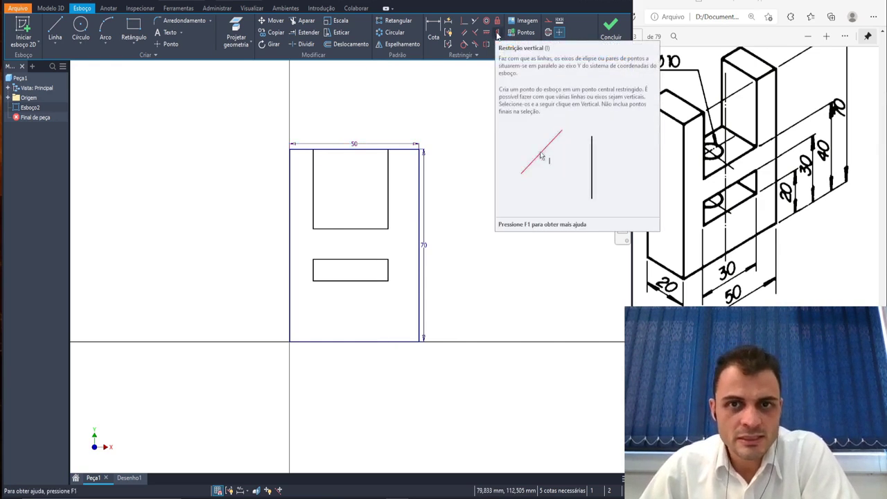
# - Centre both inner rectangles by vertically constraining their bottom-edge midpoints to the midpoint of the outline's base
pyautogui.click(496, 33)
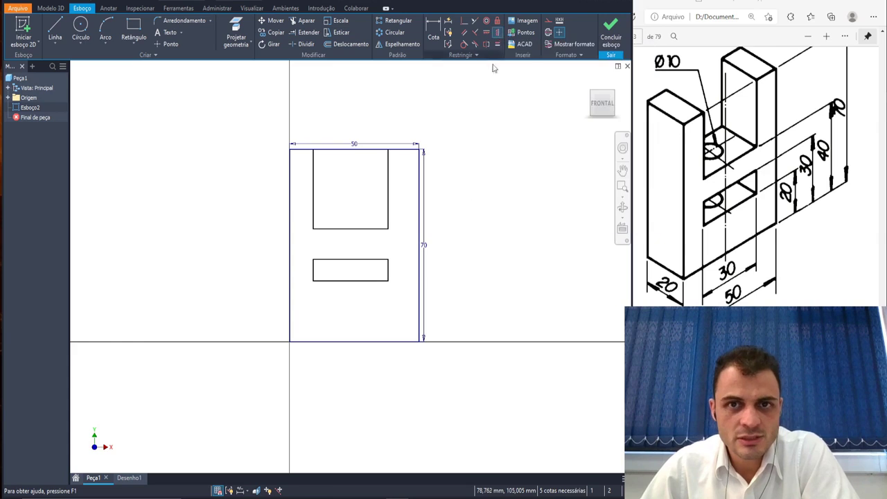
pyautogui.click(354, 343)
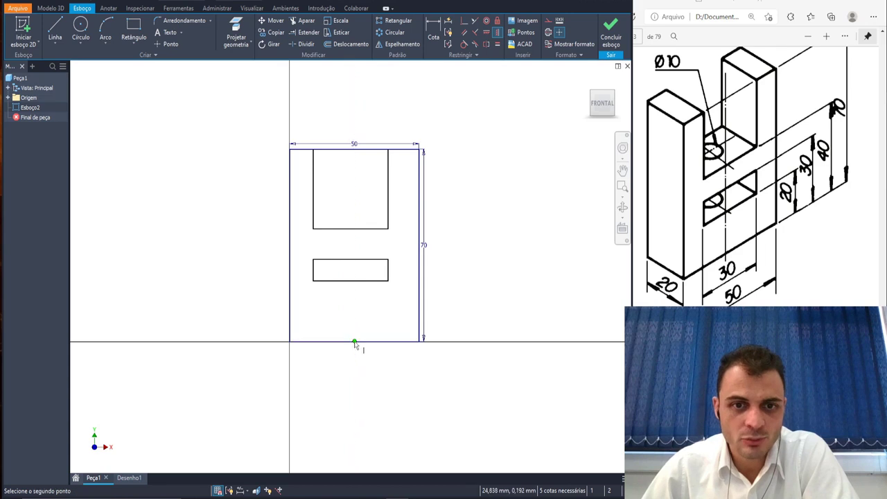
pyautogui.click(350, 281)
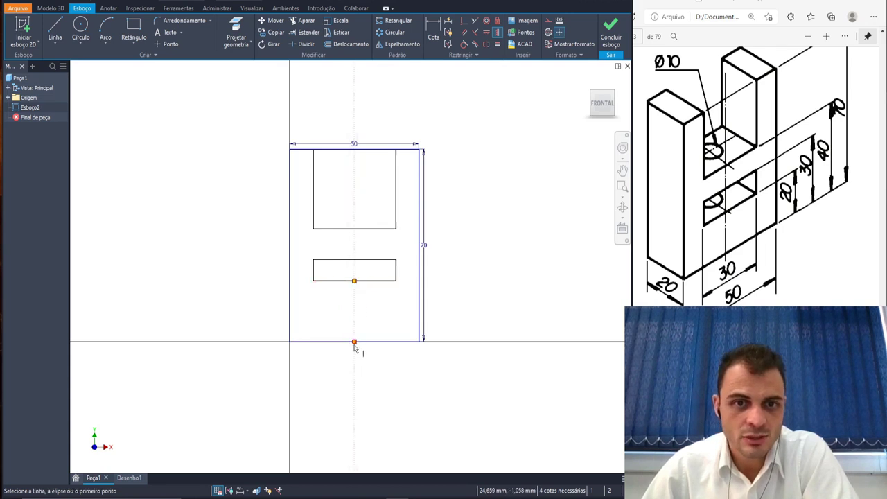
pyautogui.click(354, 229)
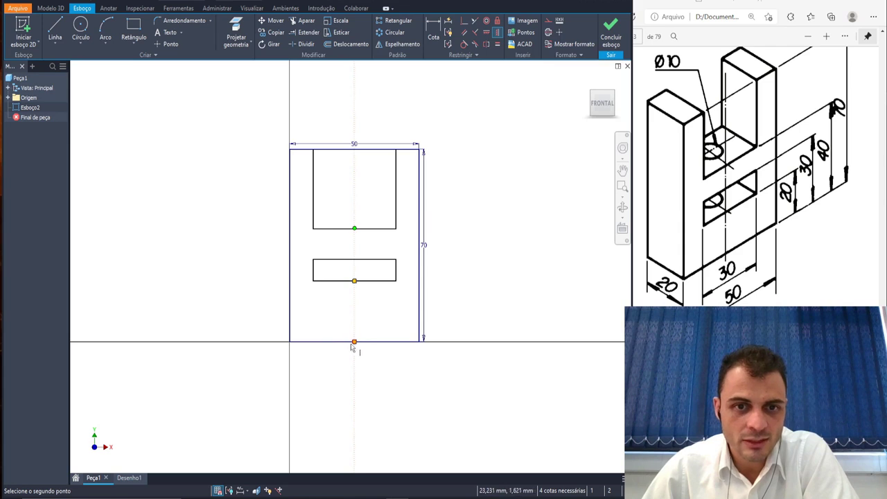
pyautogui.click(354, 343)
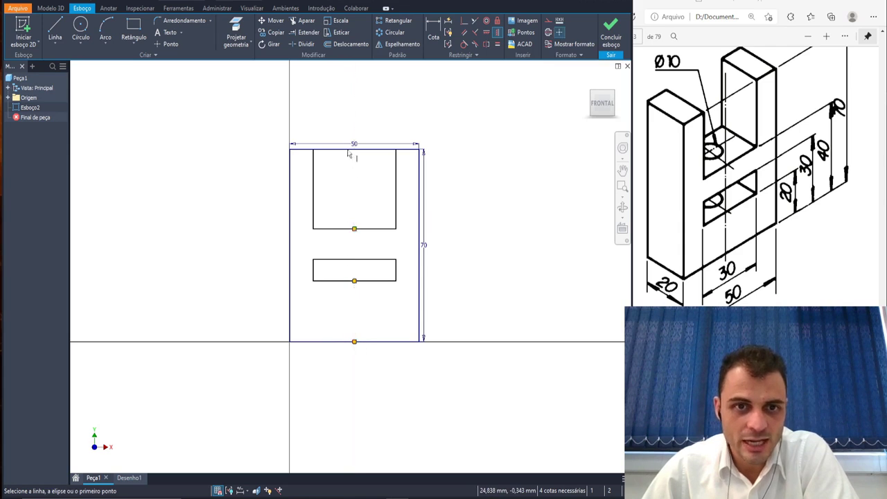
pyautogui.press('Escape')
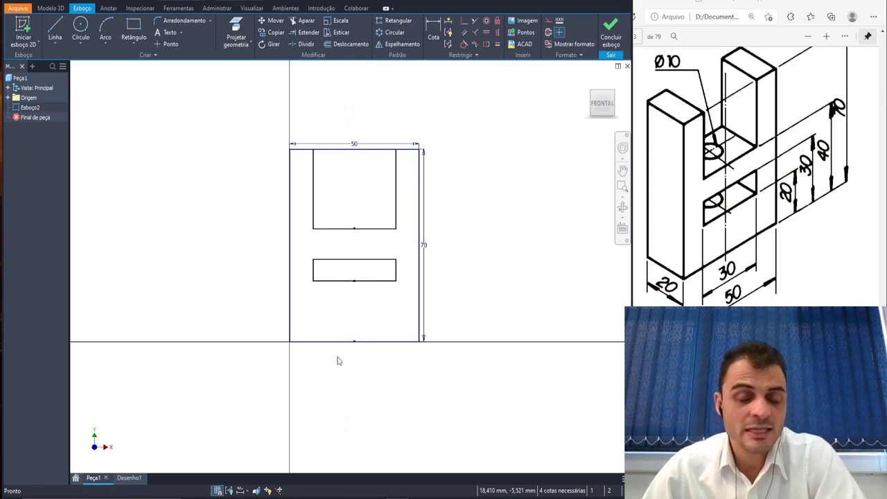
# - Move the 50 mm width dimension farther above the outline to make room beneath it
pyautogui.press('d')
pyautogui.press('Escape')
pyautogui.moveTo(355, 146); pyautogui.dragTo(353, 102)
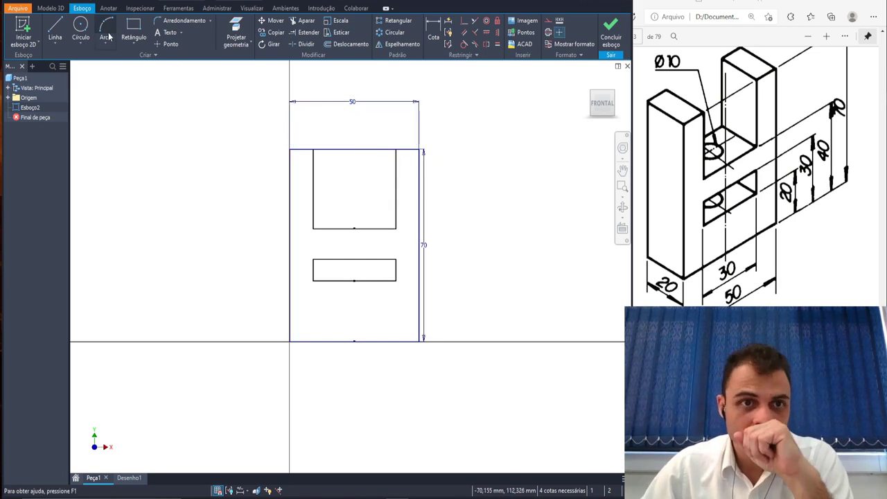
# - Dimension the width between the upper inner rectangle's vertical sides as 30 mm, placing it above the outline
pyautogui.click(433, 35)
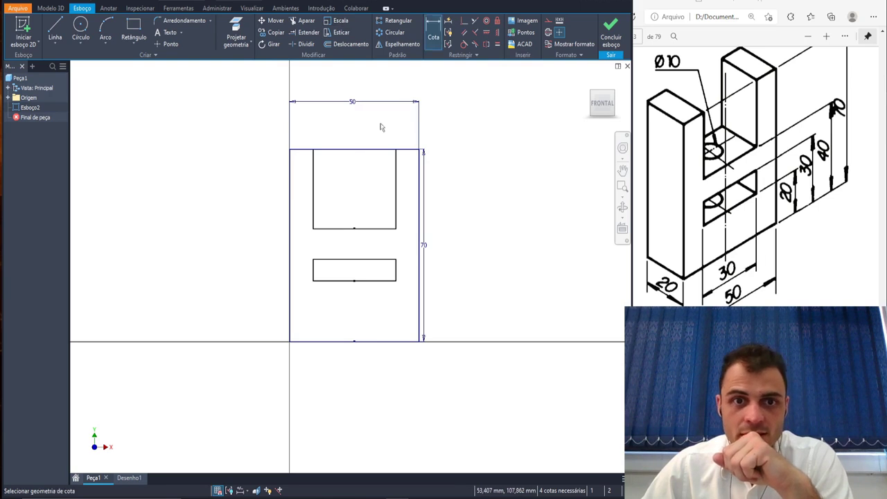
pyautogui.click(313, 158)
pyautogui.click(396, 170)
pyautogui.click(355, 134)
pyautogui.write('30')
pyautogui.press('Return')
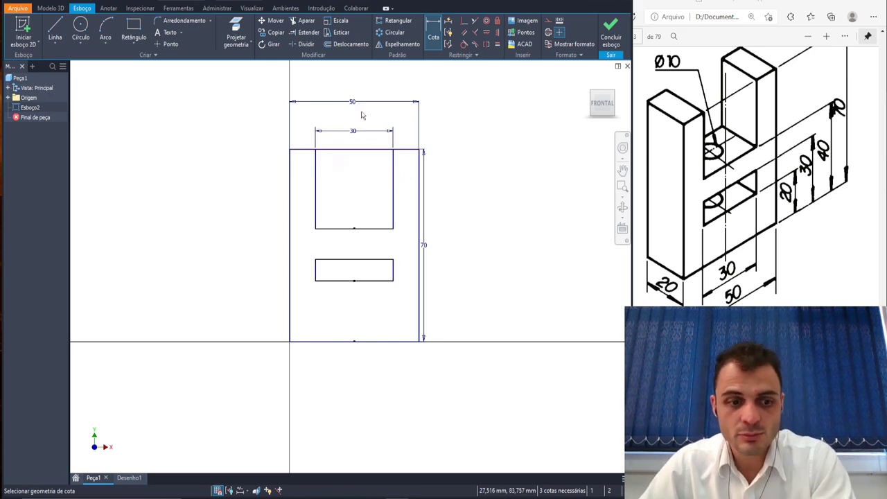
pyautogui.press('Escape')
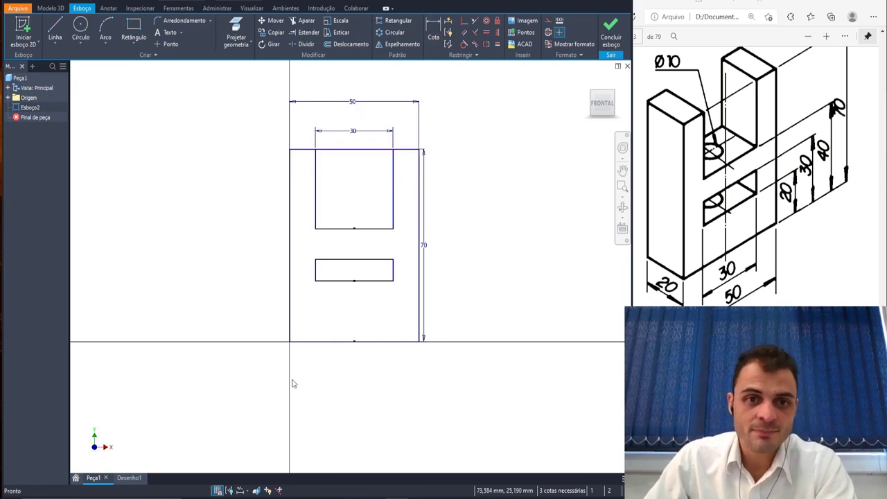
pyautogui.click(315, 270)
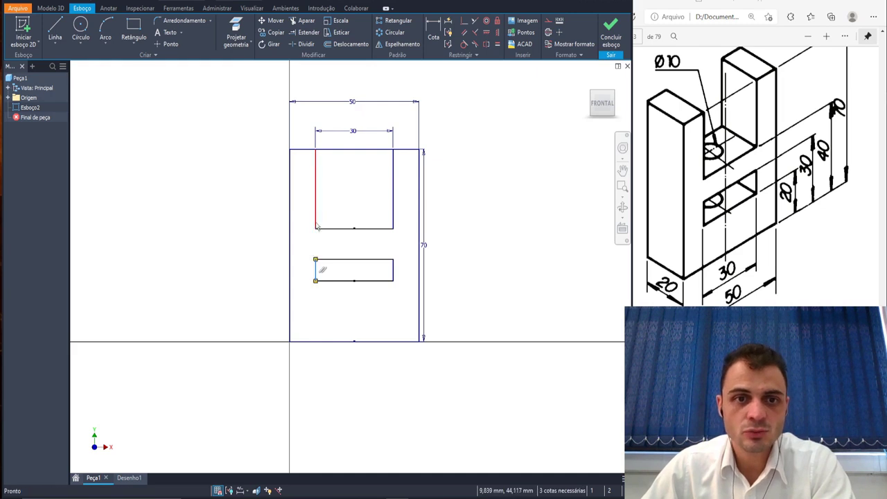
pyautogui.press('Escape')
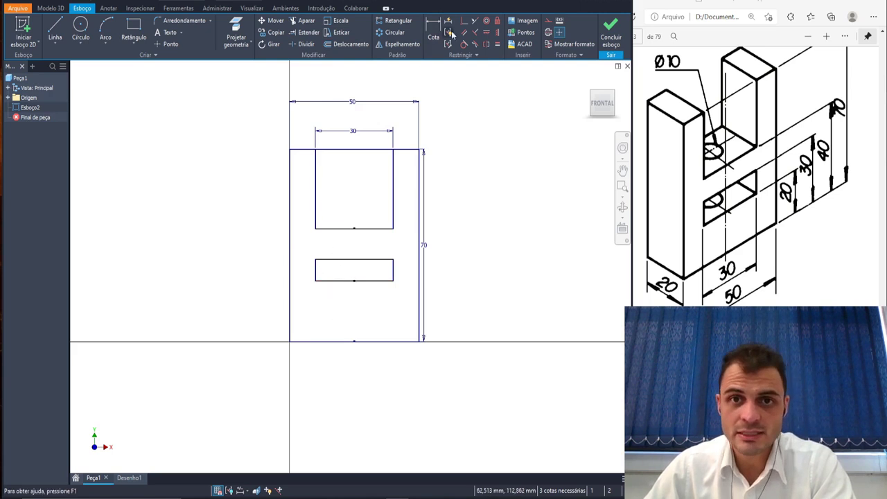
pyautogui.click(476, 23)
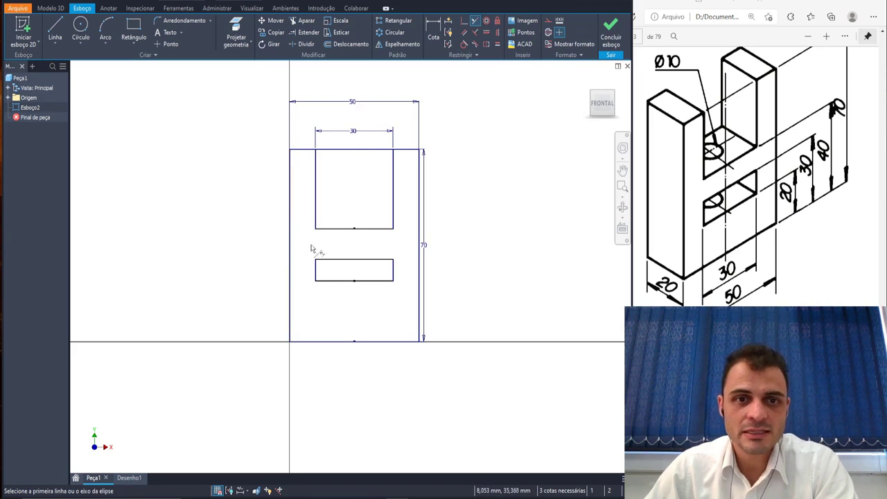
pyautogui.press('Escape')
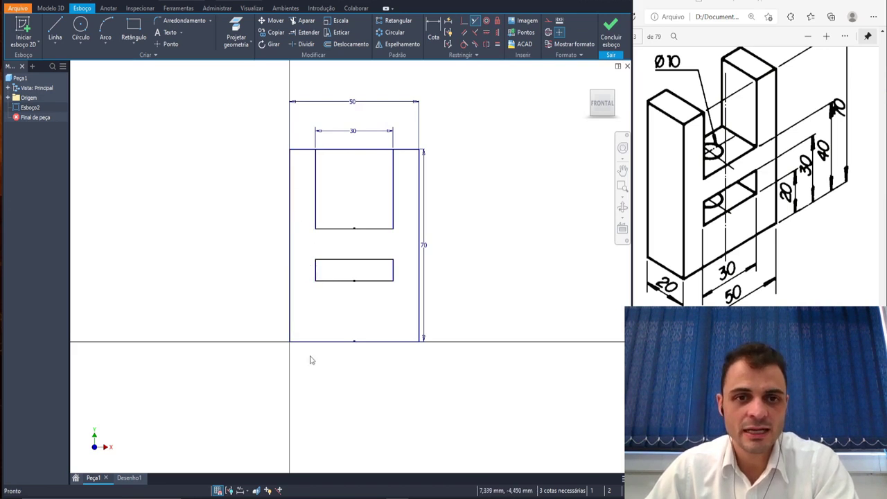
# - Dimension the lower inner rectangle's bottom edge 20 mm above the outline's base
pyautogui.press('d')
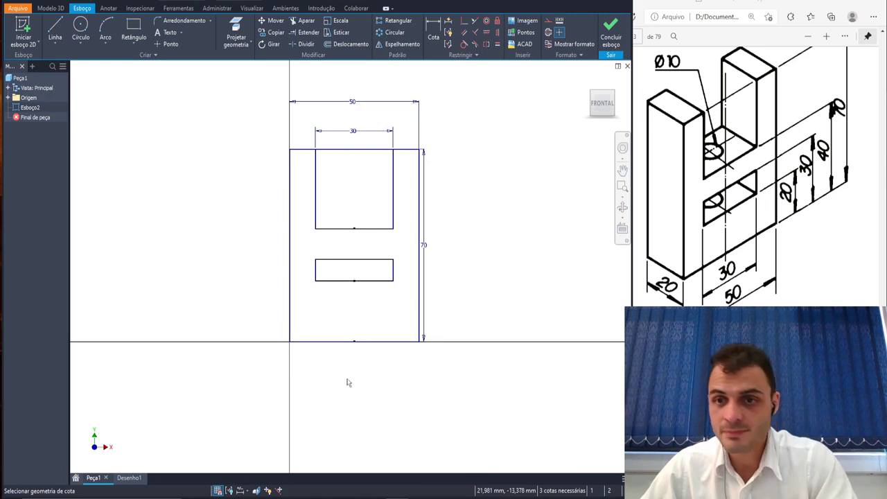
pyautogui.click(395, 342)
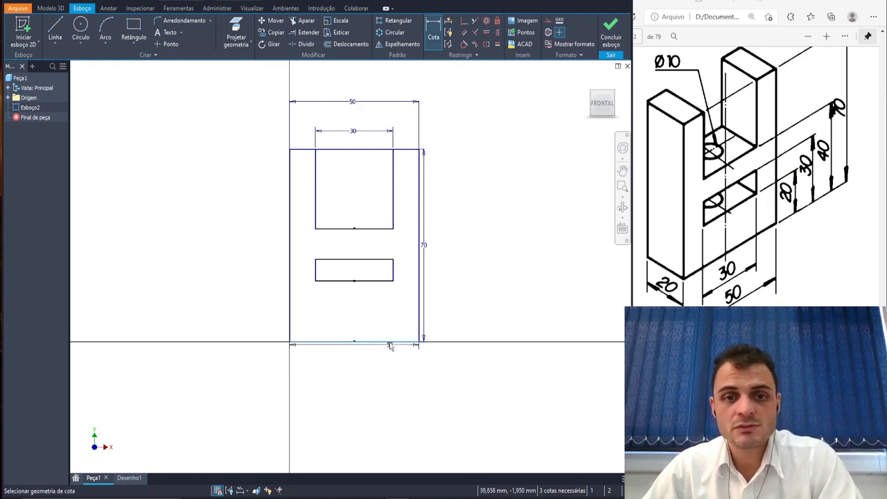
pyautogui.click(387, 282)
pyautogui.click(448, 312)
pyautogui.write('20')
pyautogui.press('Return')
# - Dimension the lower inner rectangle's top edge 30 mm above the outline's base
pyautogui.click(393, 343)
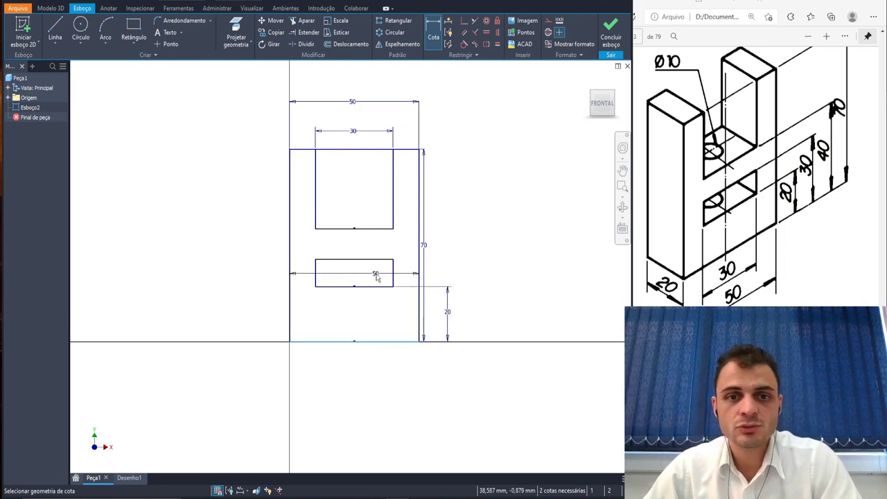
pyautogui.click(386, 260)
pyautogui.click(472, 305)
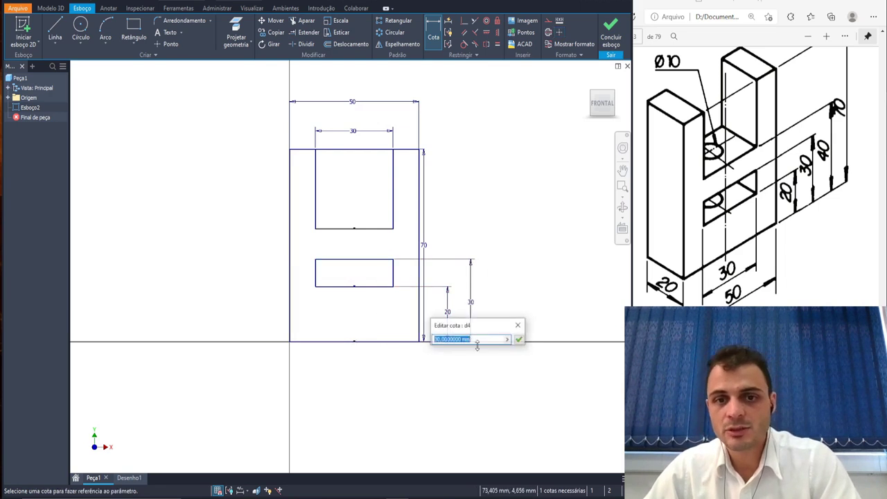
pyautogui.click(518, 340)
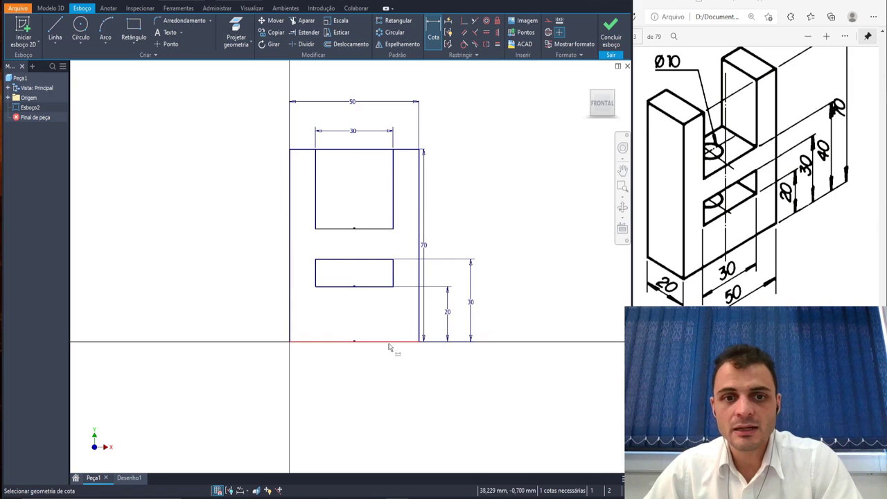
# - Dimension the upper inner rectangle's bottom edge 40 mm above the base, and move the 70 mm height dimension outside the other dimensions
pyautogui.click(382, 229)
pyautogui.click(485, 294)
pyautogui.write('40')
pyautogui.press('Return')
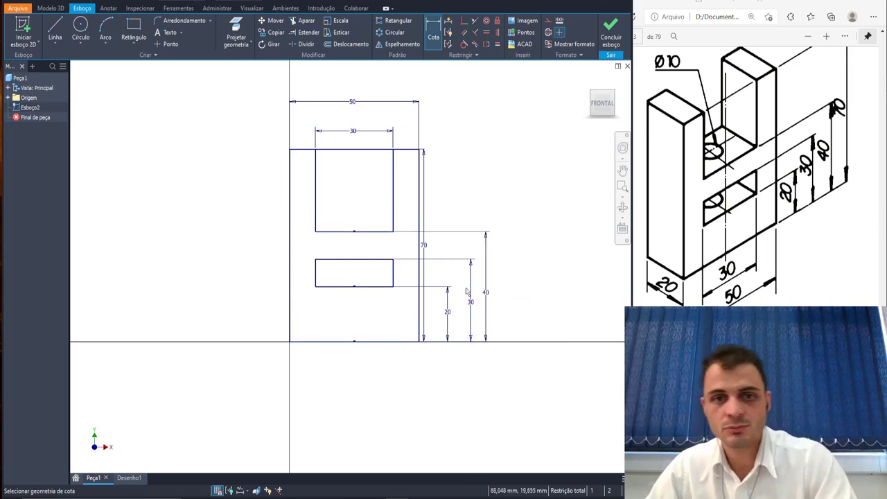
pyautogui.moveTo(426, 250); pyautogui.dragTo(508, 248)
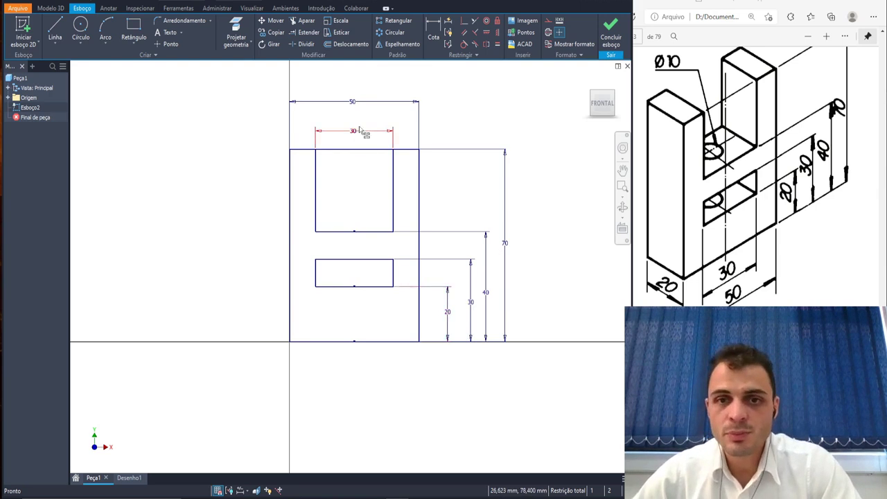
# - Finish the sketch and select the region between the outline and the two inner rectangles as the extrusion profile
pyautogui.scroll(-2, 321, 273)
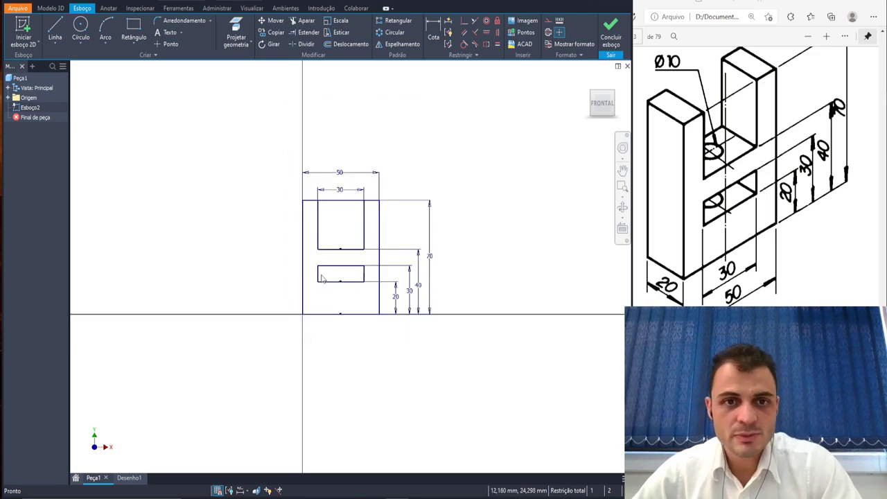
pyautogui.moveTo(341, 236); pyautogui.dragTo(348, 250, button='middle')
pyautogui.click(610, 33)
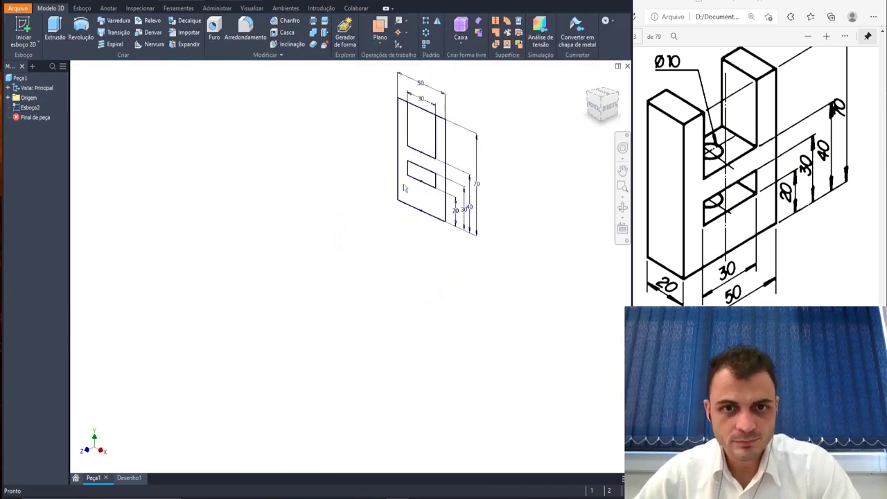
pyautogui.scroll(3, 320, 277)
pyautogui.scroll(-4, 271, 192)
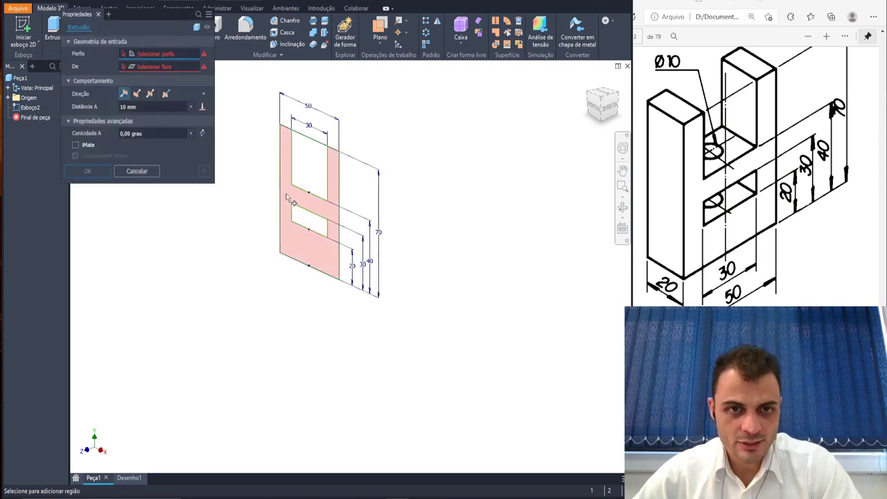
pyautogui.click(285, 200)
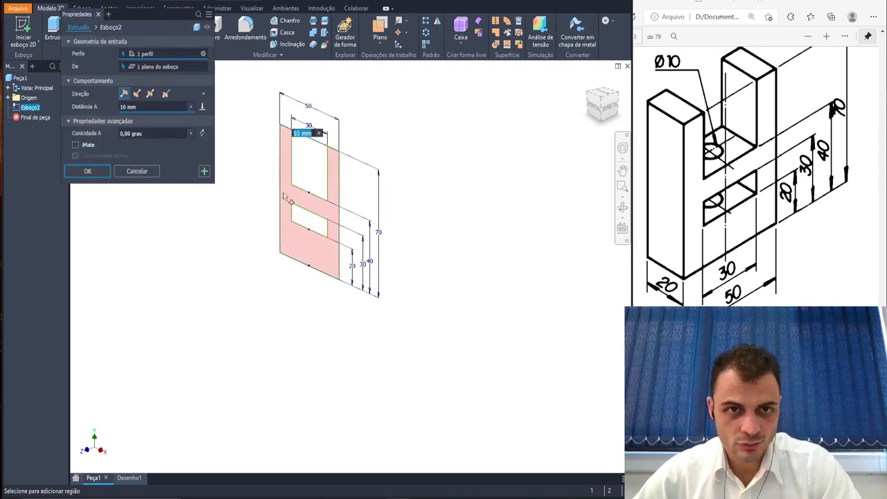
# - Try extruding the profile about 56.5 mm towards the front from the sketch plane
pyautogui.moveTo(283, 222); pyautogui.dragTo(206, 244)
pyautogui.moveTo(265, 213); pyautogui.dragTo(320, 254, button='middle')
pyautogui.scroll(3, 320, 254)
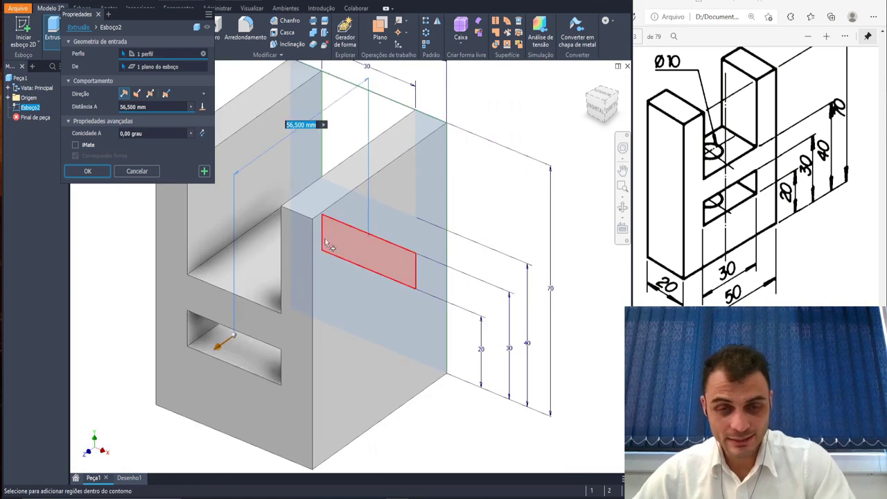
pyautogui.scroll(-3, 385, 279)
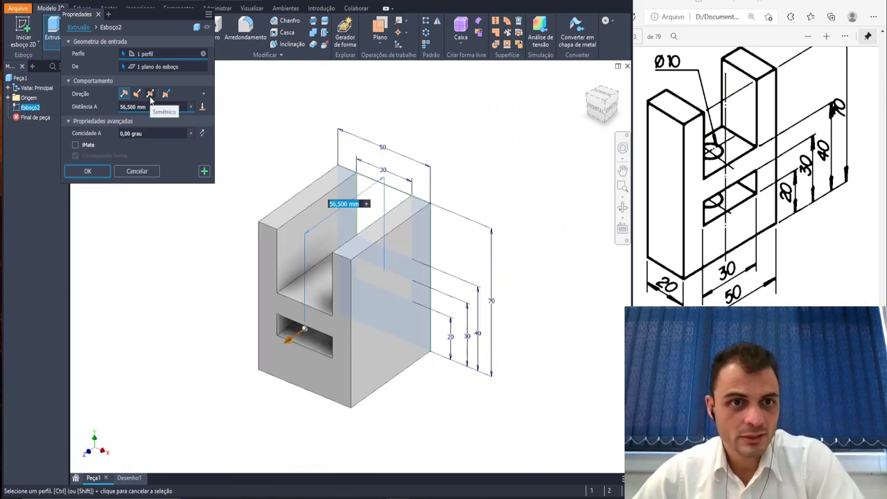
# - Extrude the profile symmetrically about the sketch plane with a total distance of 20 mm
pyautogui.click(150, 96)
pyautogui.moveTo(331, 321); pyautogui.dragTo(346, 310)
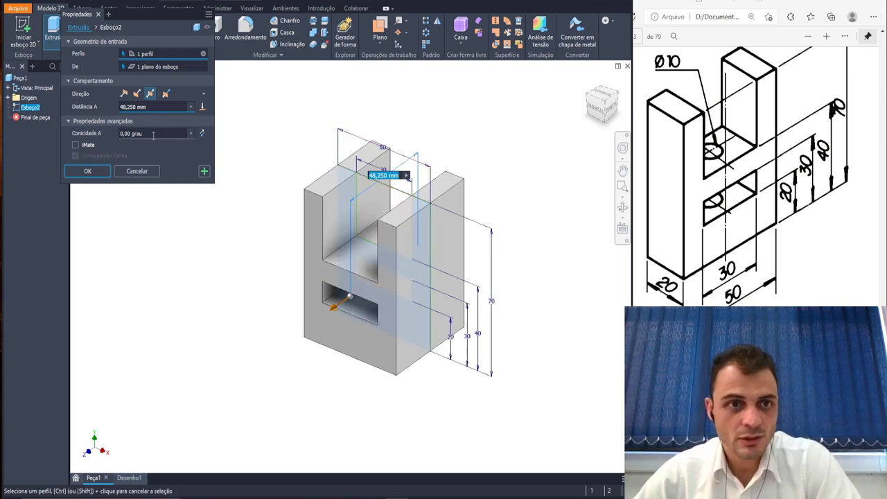
pyautogui.moveTo(155, 110); pyautogui.dragTo(92, 109)
pyautogui.write('20')
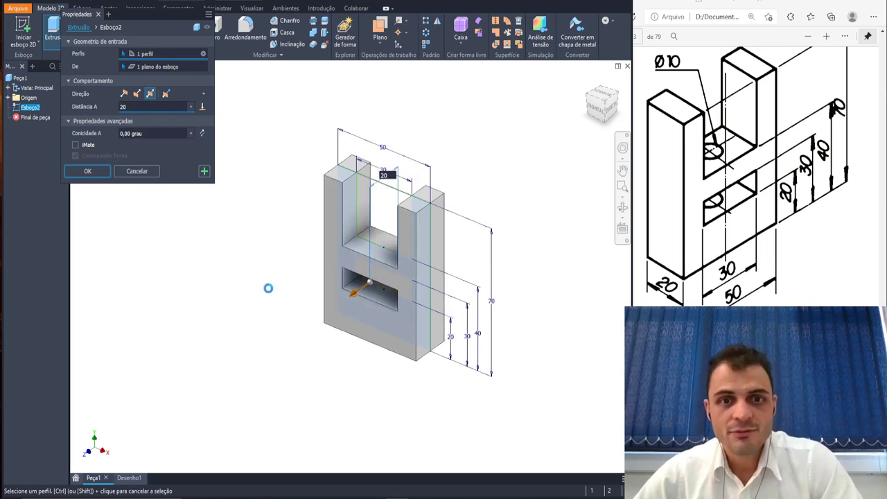
# - Place a hole on the upper crossbar's top face, positioned 10 mm from that face's front edge
pyautogui.scroll(-3, 249, 266)
pyautogui.scroll(5, 215, 291)
pyautogui.moveTo(278, 272); pyautogui.dragTo(344, 237, button='middle')
pyautogui.scroll(-3, 292, 313)
pyautogui.scroll(-3, 328, 250)
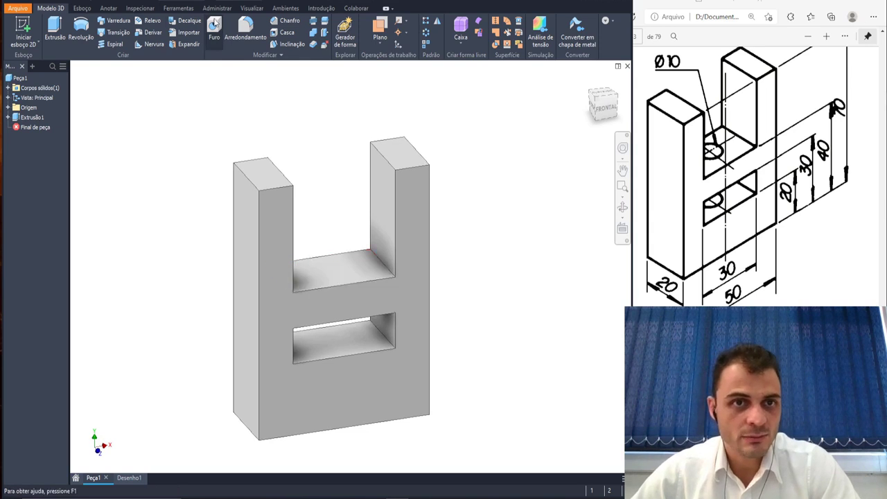
pyautogui.click(326, 271)
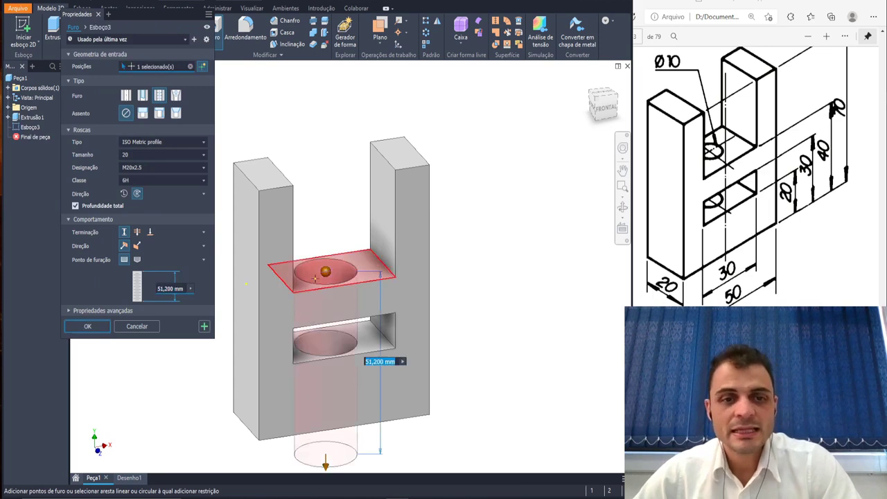
pyautogui.click(370, 284)
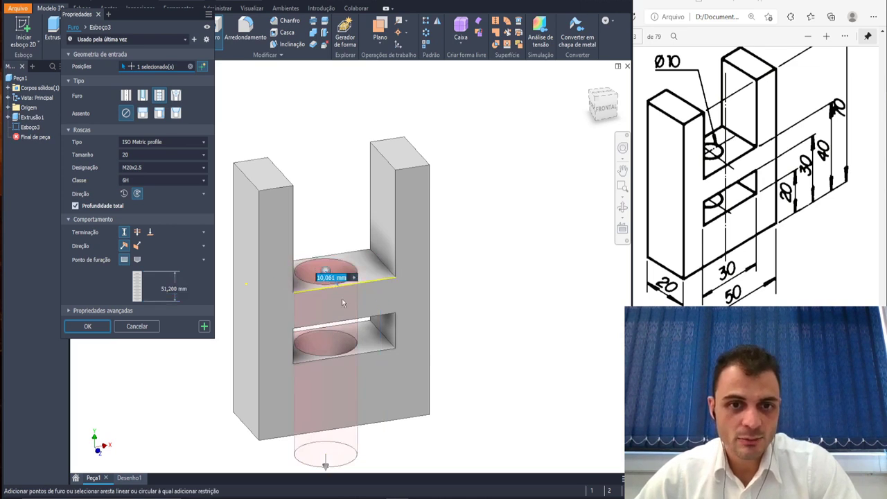
pyautogui.write('10')
pyautogui.press('Return')
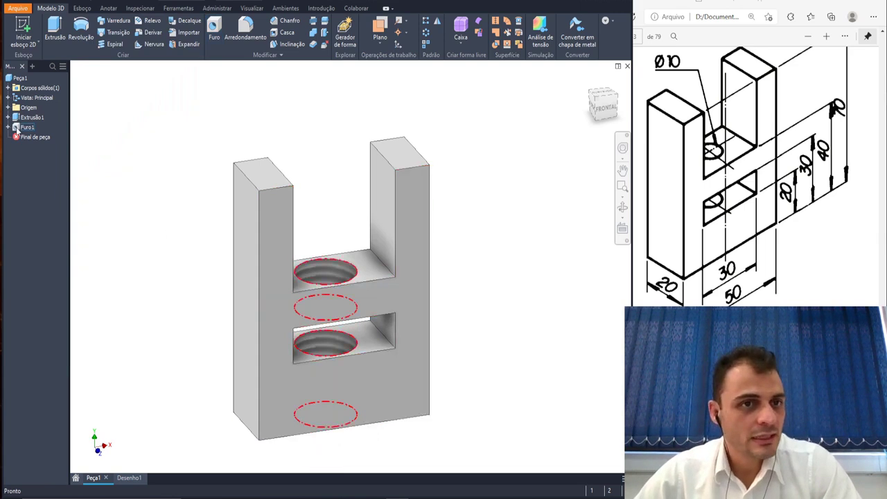
# - Edit the hole and position its centre 15 mm from the right edge of the crossbar's top face
pyautogui.rightClick(14, 129)
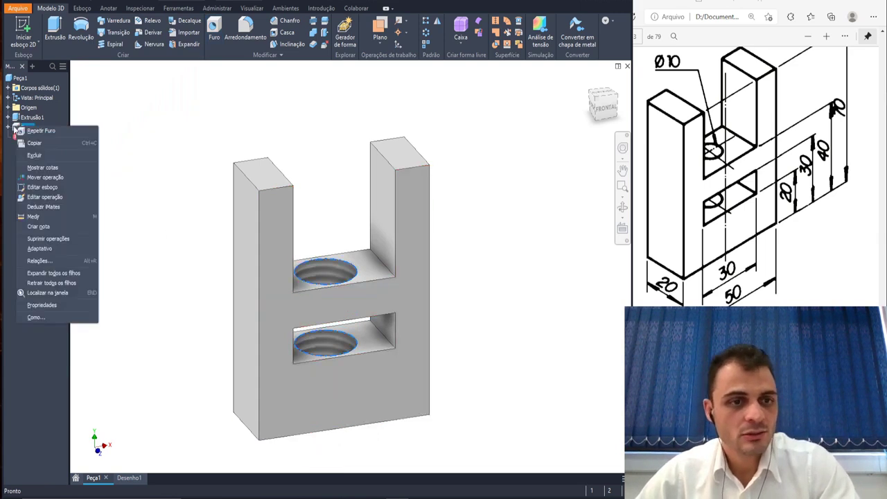
pyautogui.click(44, 197)
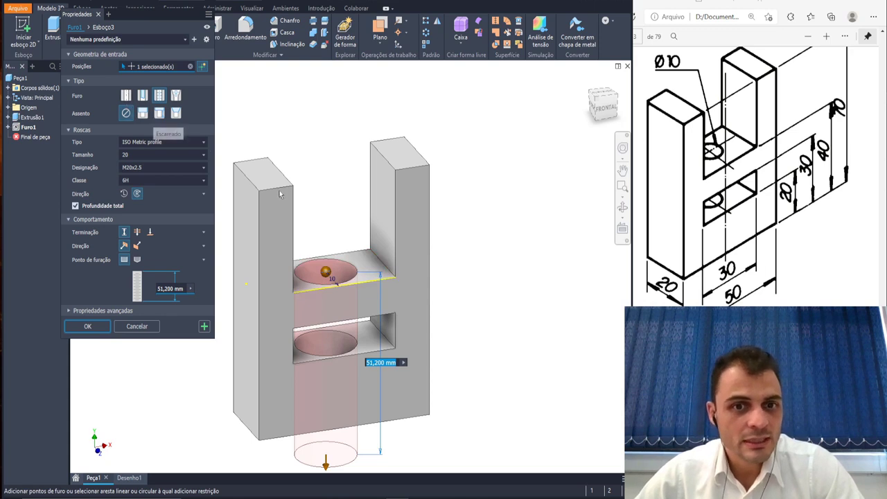
pyautogui.click(384, 265)
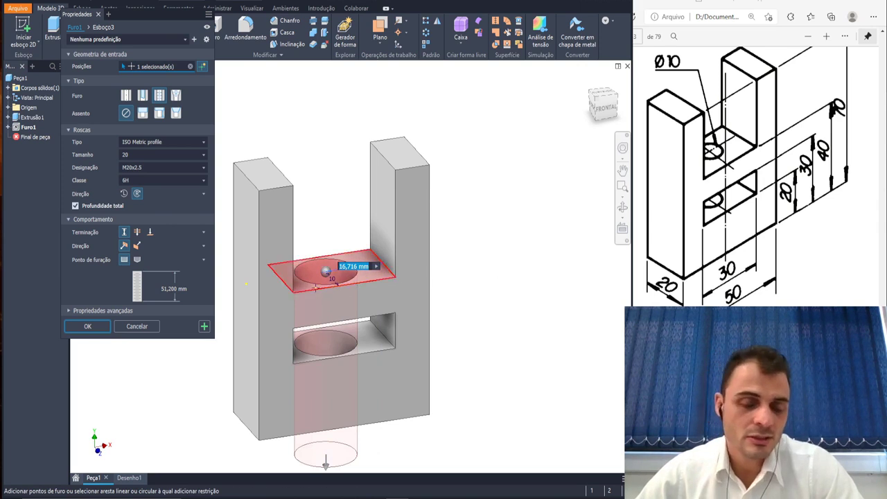
pyautogui.write('15')
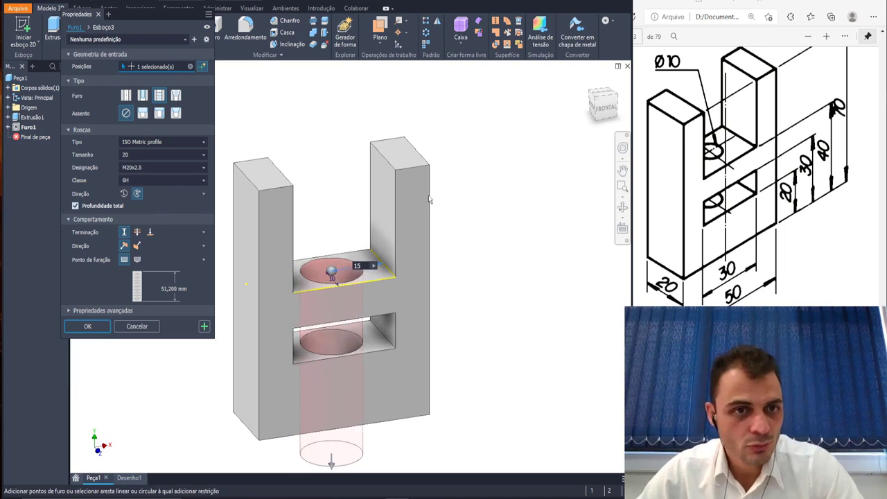
# - Change the hole from threaded to a simple hole with a diameter of 10 mm
pyautogui.click(206, 142)
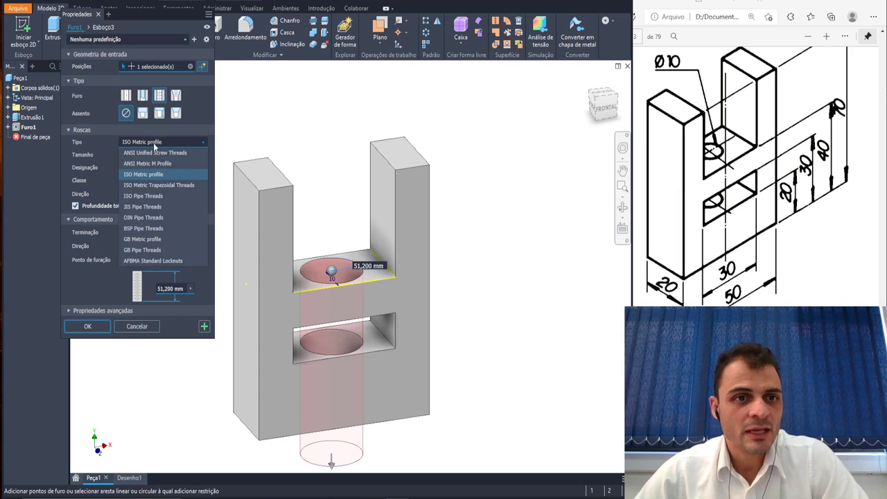
pyautogui.click(153, 142)
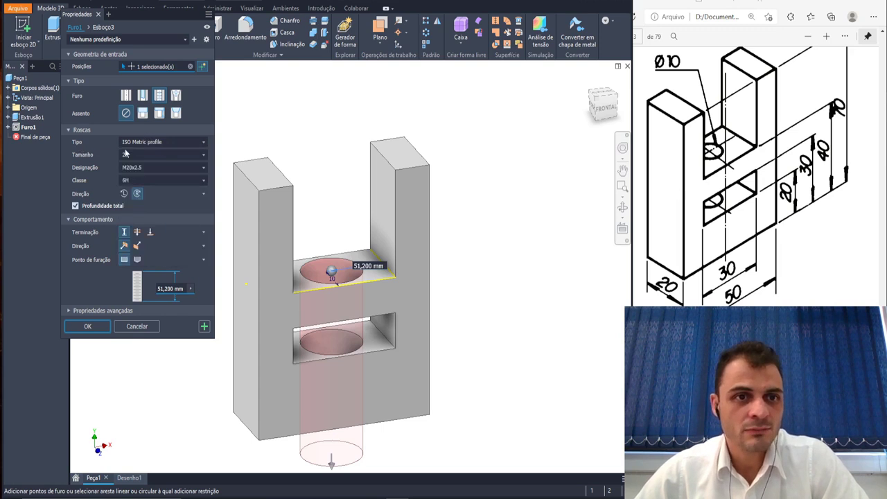
pyautogui.click(125, 96)
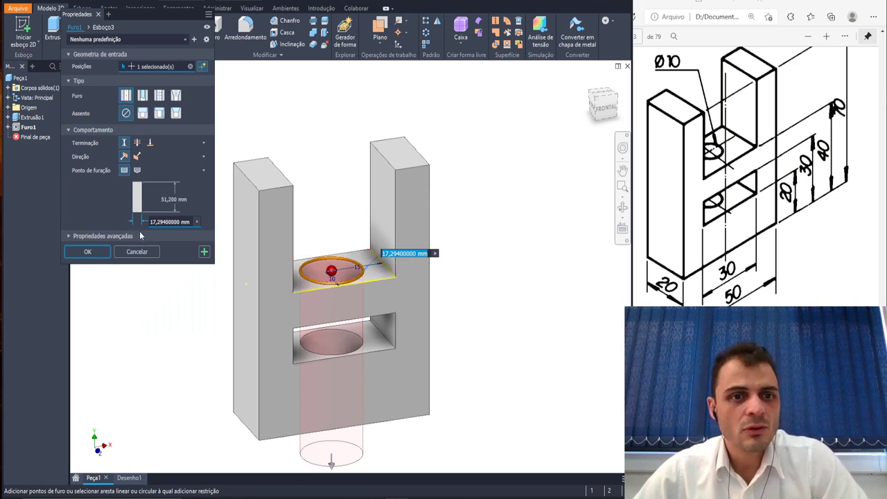
pyautogui.click(169, 222)
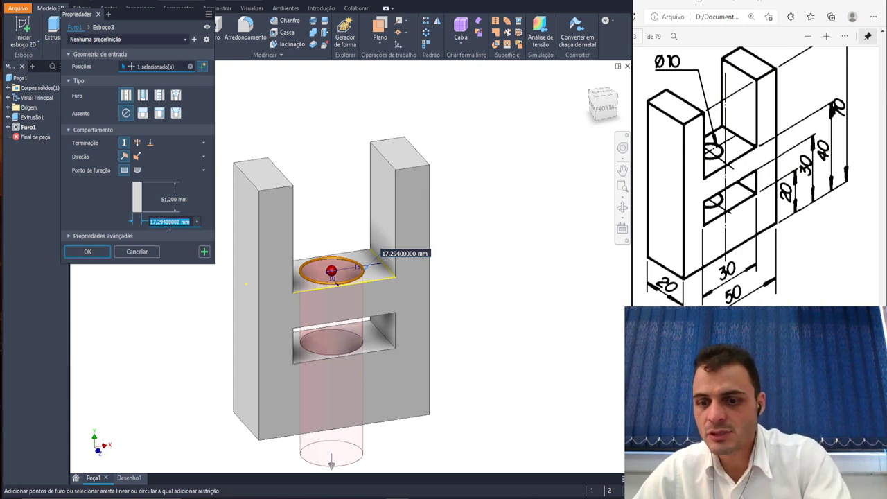
pyautogui.write('10')
# - Try terminating the hole at the upper face of the rectangular window below the crossbar
pyautogui.click(165, 201)
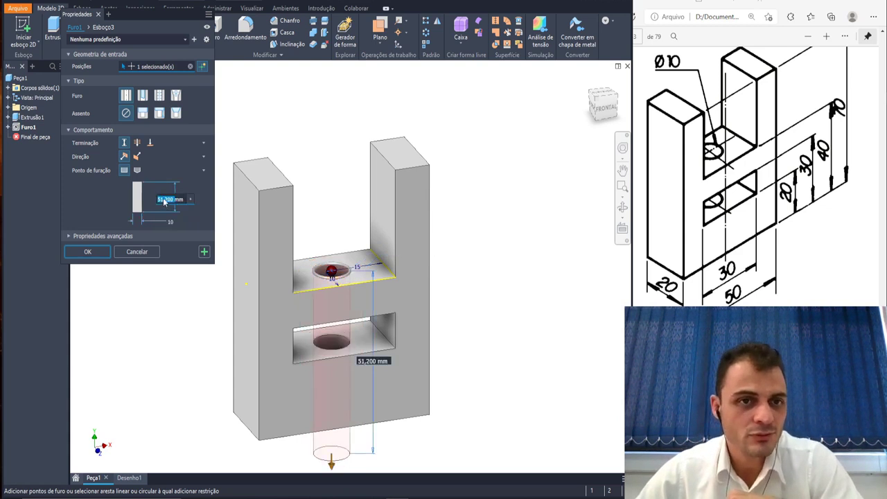
pyautogui.click(150, 143)
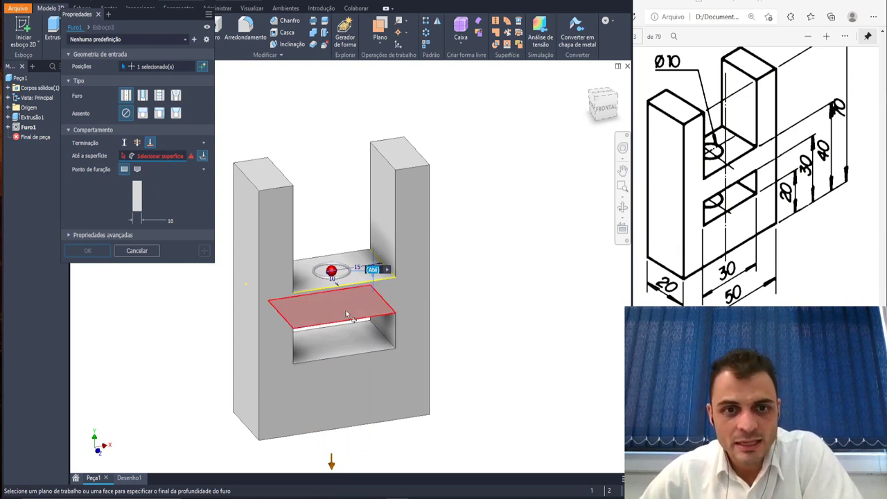
pyautogui.click(340, 311)
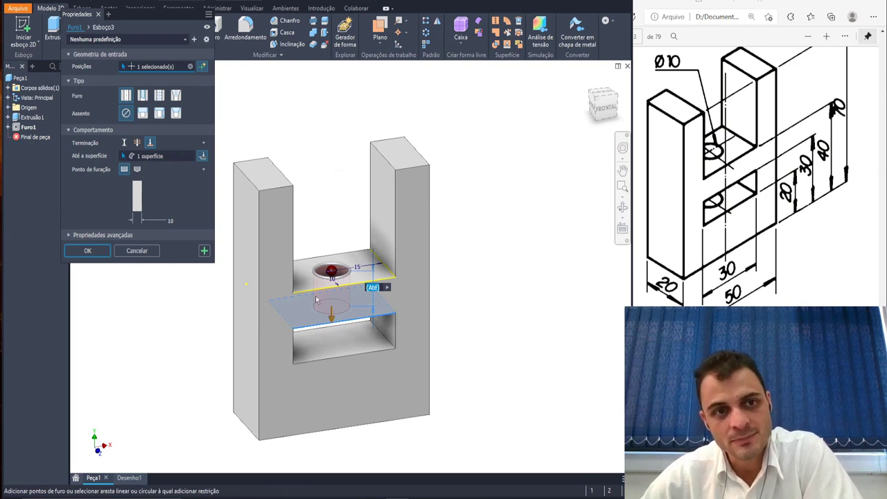
# - Try a through-all termination for the hole, followed by a fixed depth of 5 mm
pyautogui.click(137, 142)
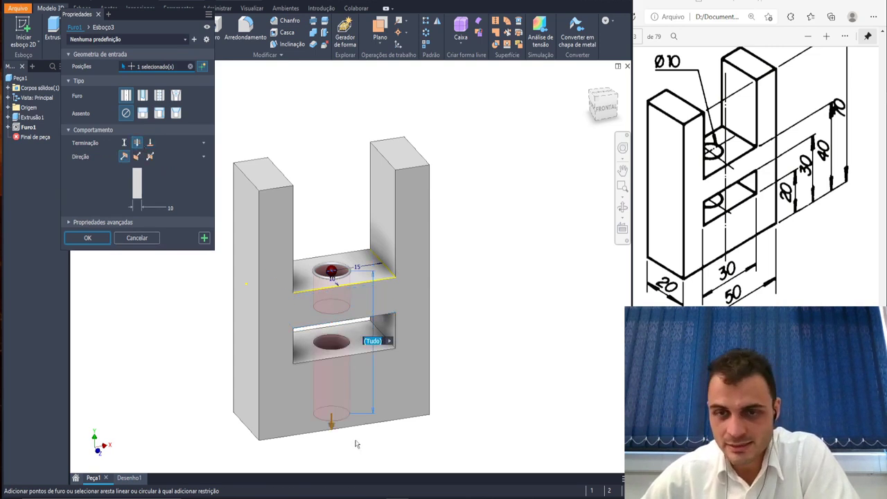
pyautogui.click(124, 143)
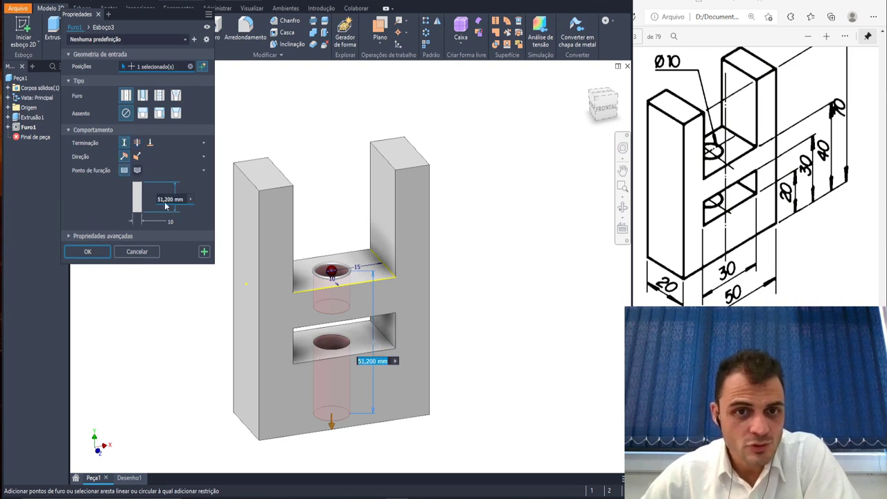
pyautogui.moveTo(331, 469); pyautogui.dragTo(331, 305)
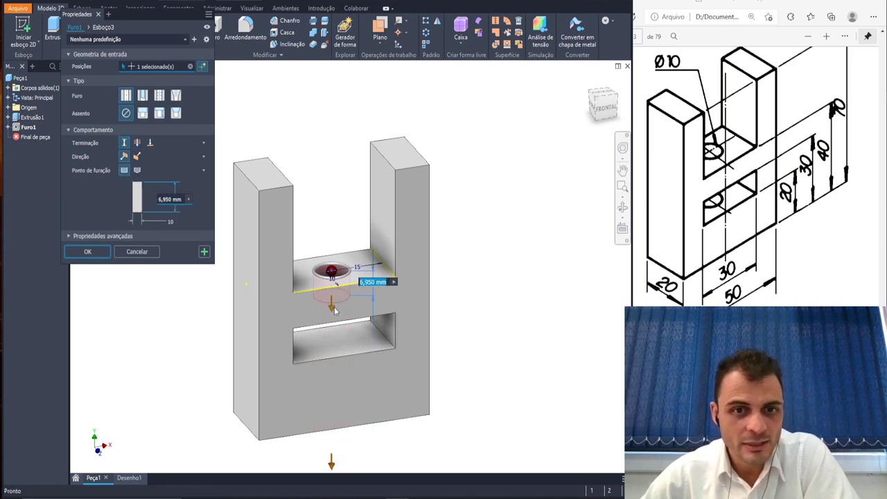
pyautogui.click(610, 110)
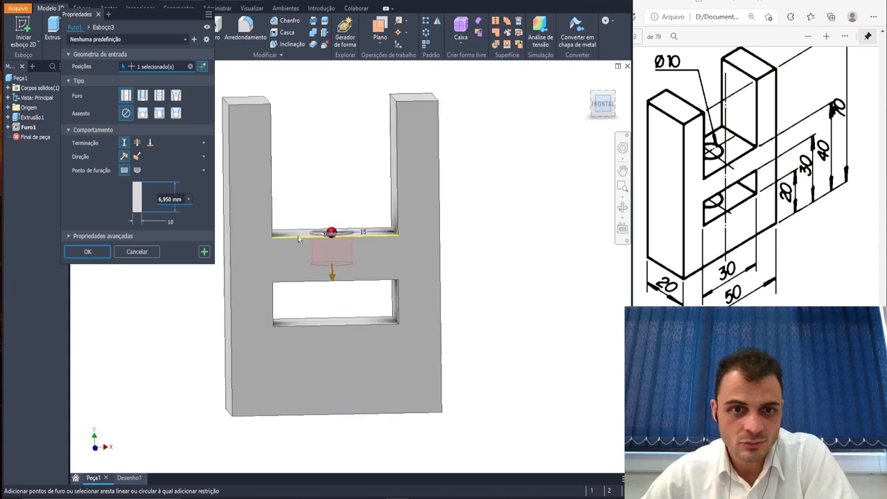
pyautogui.write('5')
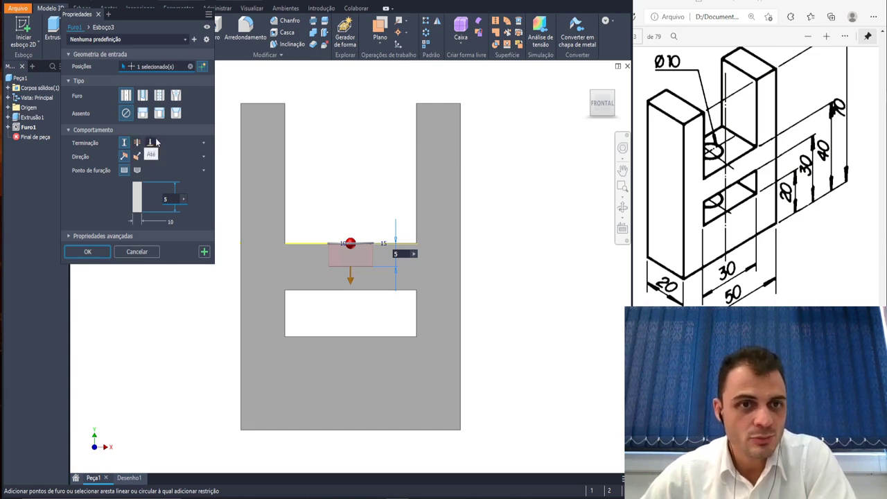
# - Set the hole's termination to through all and apply the edited hole to the part
pyautogui.click(138, 143)
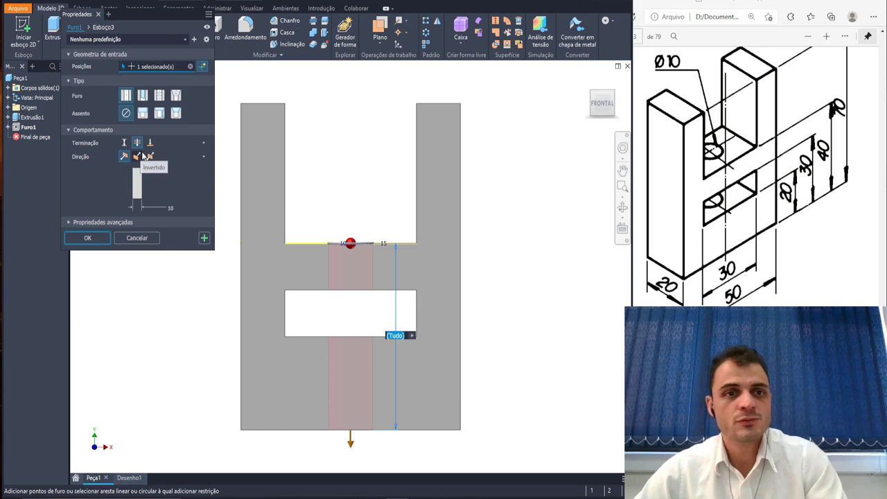
pyautogui.keyDown('shift'); pyautogui.moveTo(349, 188); pyautogui.dragTo(399, 205, button='middle'); pyautogui.keyUp('shift')
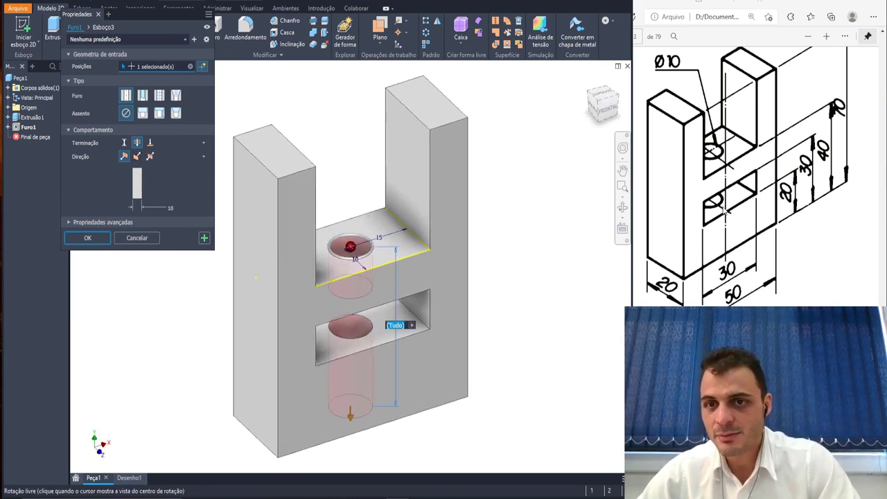
pyautogui.click(89, 238)
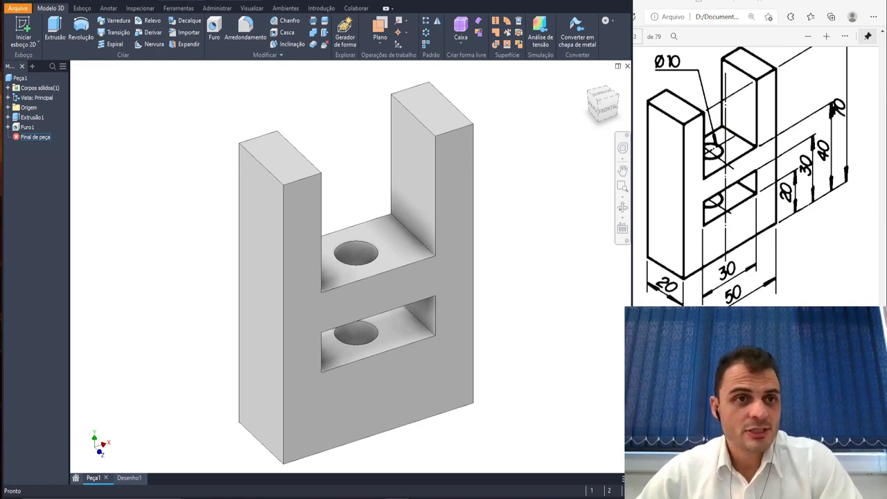
# - Switch to the drawing sheet and save the part to the desktop as Peça1 for use in the base view
pyautogui.click(24, 1)
pyautogui.press('Escape')
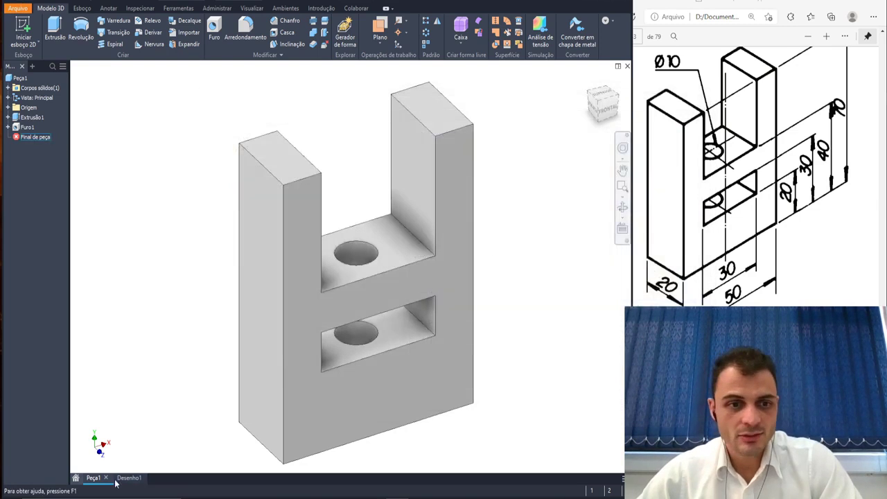
pyautogui.click(128, 478)
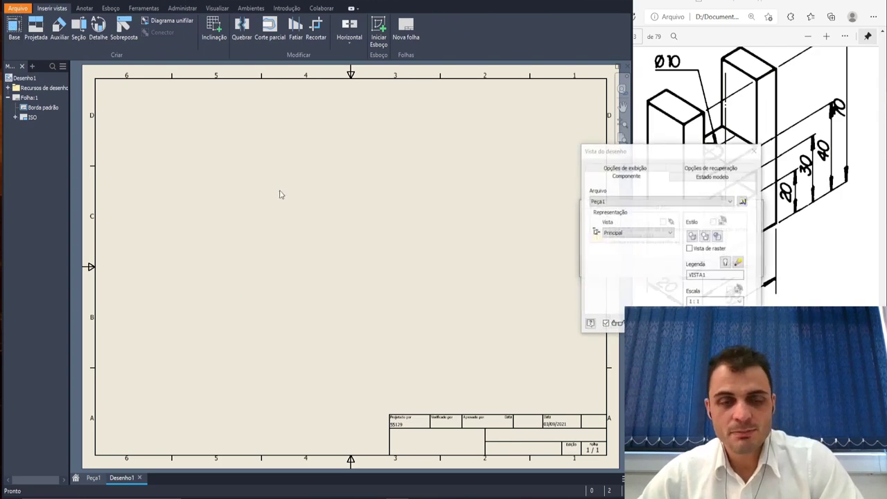
pyautogui.click(697, 264)
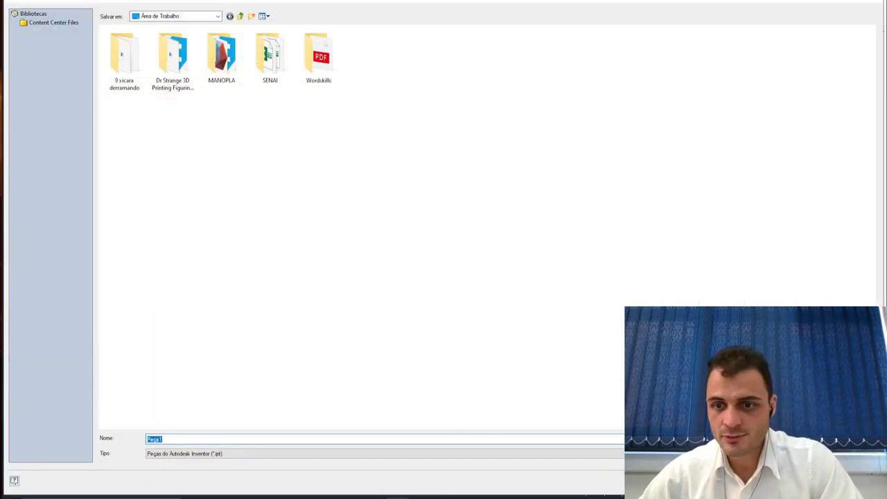
pyautogui.press('Return')
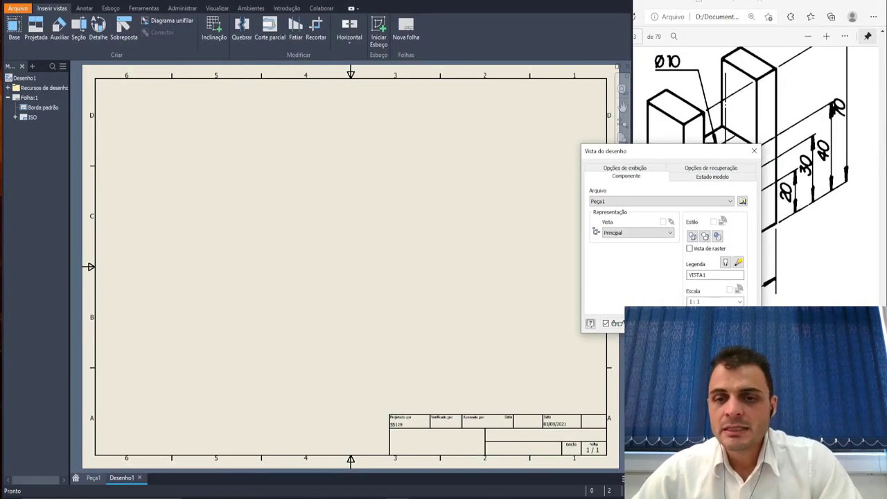
# - Create the front base view at a scale of 2:1 and move it to the upper left of the sheet
pyautogui.doubleClick(692, 303)
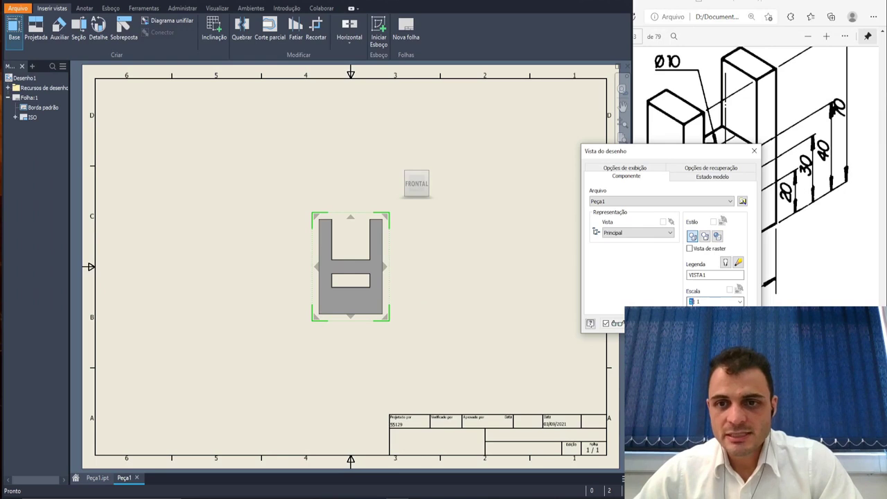
pyautogui.write('2')
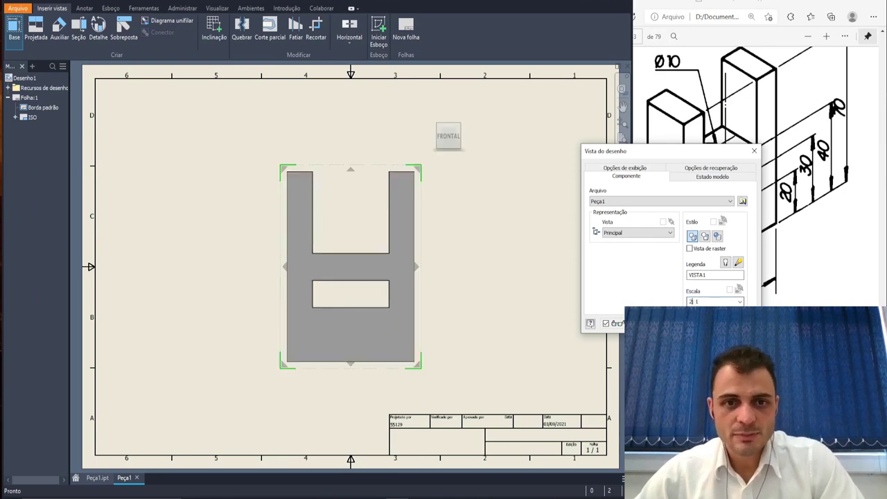
pyautogui.press('Return')
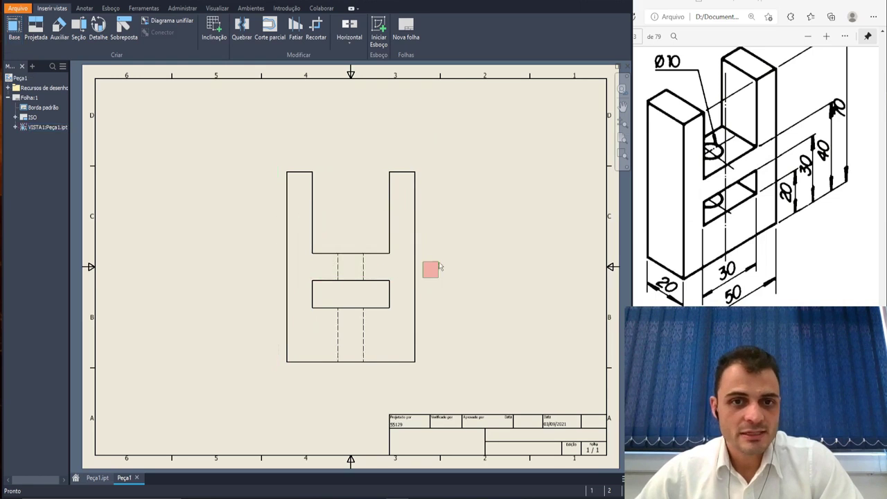
pyautogui.click(424, 263)
pyautogui.moveTo(424, 263); pyautogui.dragTo(303, 218)
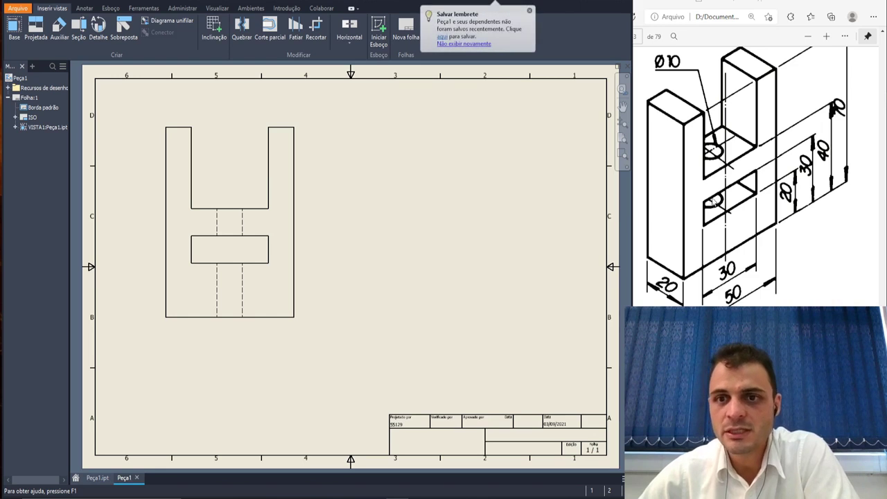
# - In the part model, highlight both cylindrical sections of the hole and examine them from the front
pyautogui.click(97, 478)
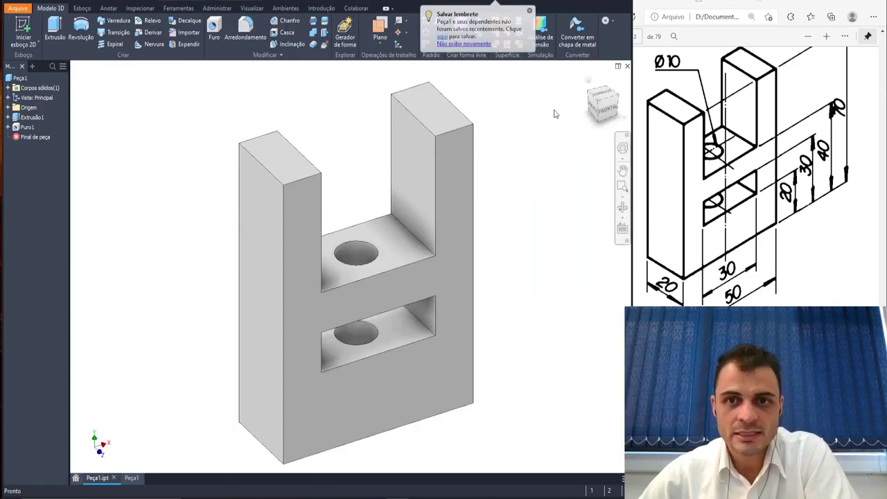
pyautogui.click(608, 112)
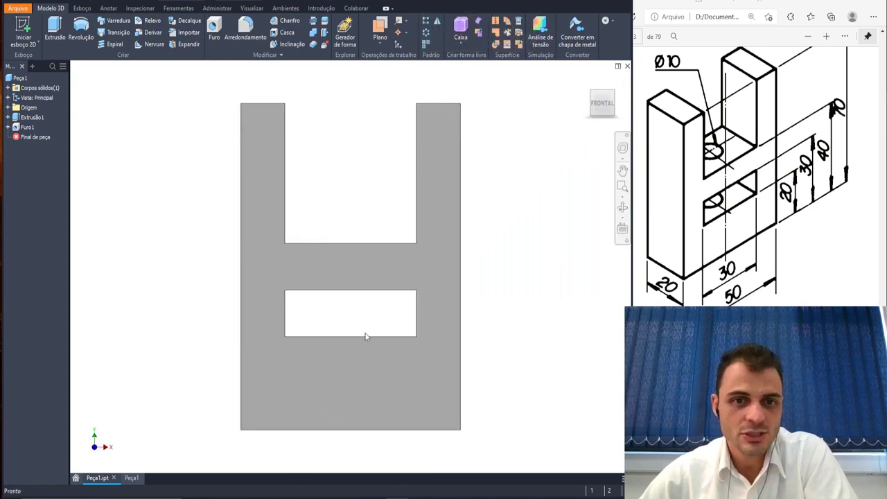
pyautogui.press('F6')
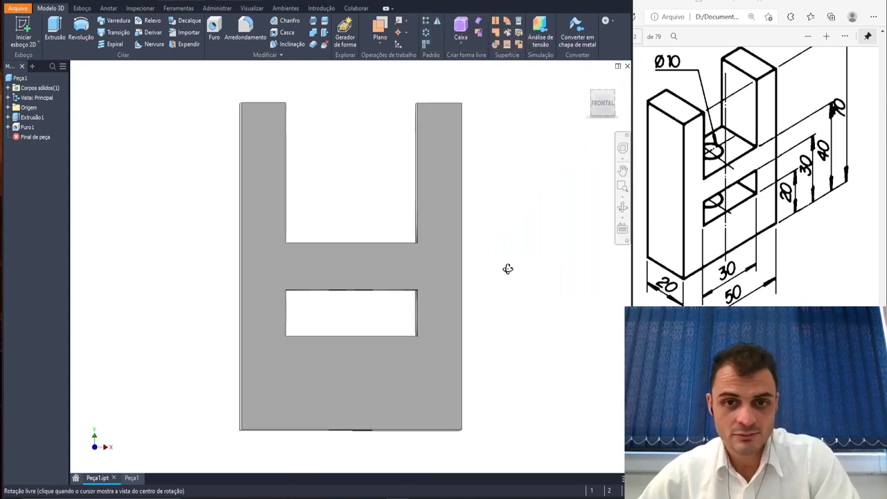
pyautogui.click(356, 251)
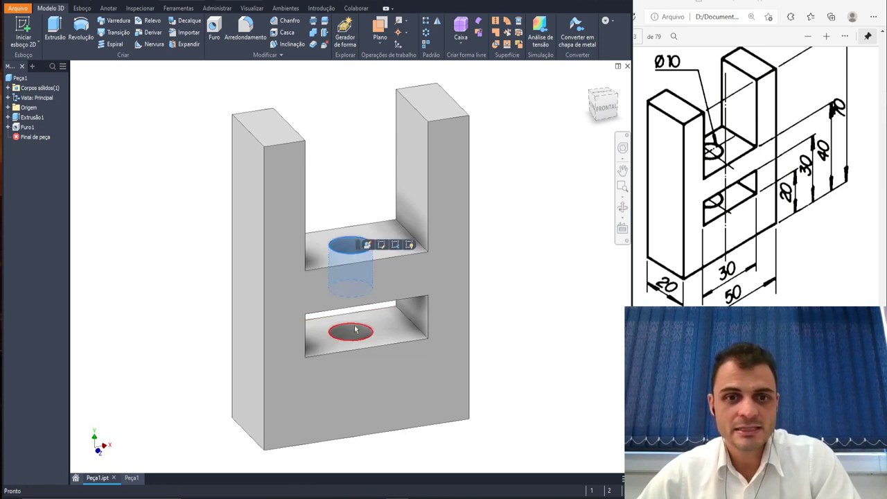
pyautogui.keyDown('ctrl'); pyautogui.click(355, 332); pyautogui.keyUp('ctrl')
pyautogui.press('pageup')
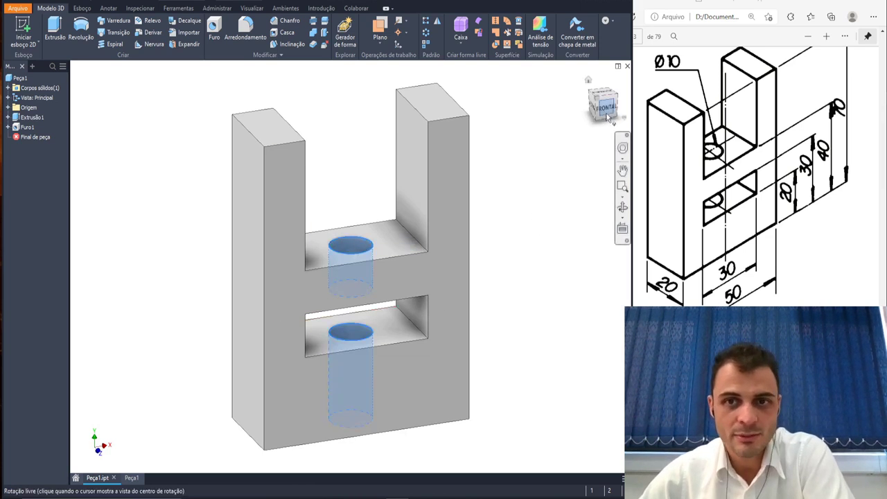
pyautogui.scroll(-3, 536, 245)
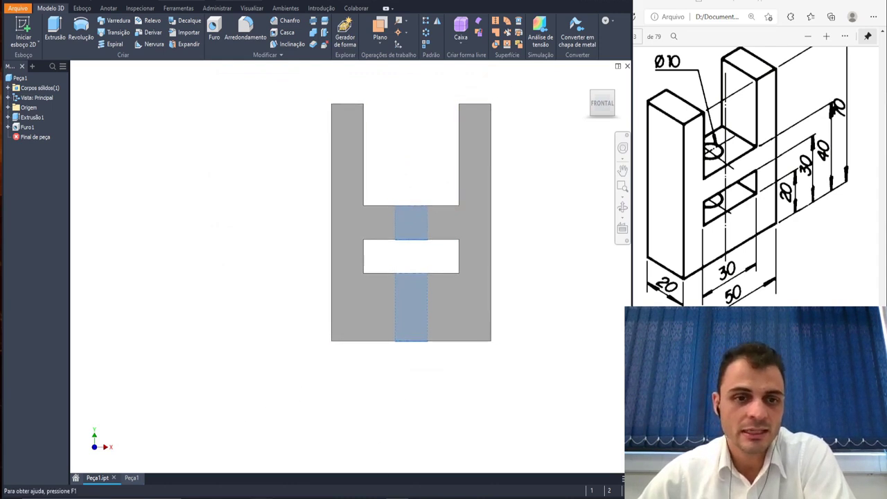
# - Return to the drawing and project a left side view to the right of the front view
pyautogui.click(131, 478)
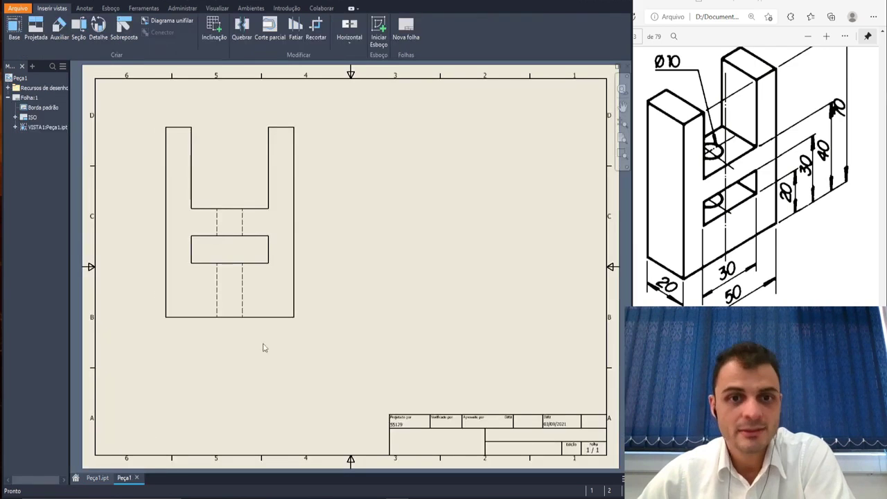
pyautogui.click(36, 28)
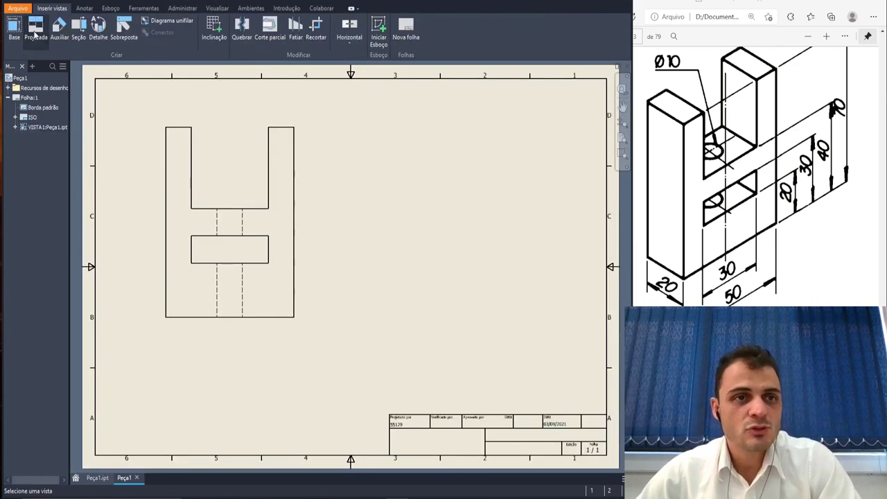
pyautogui.click(251, 244)
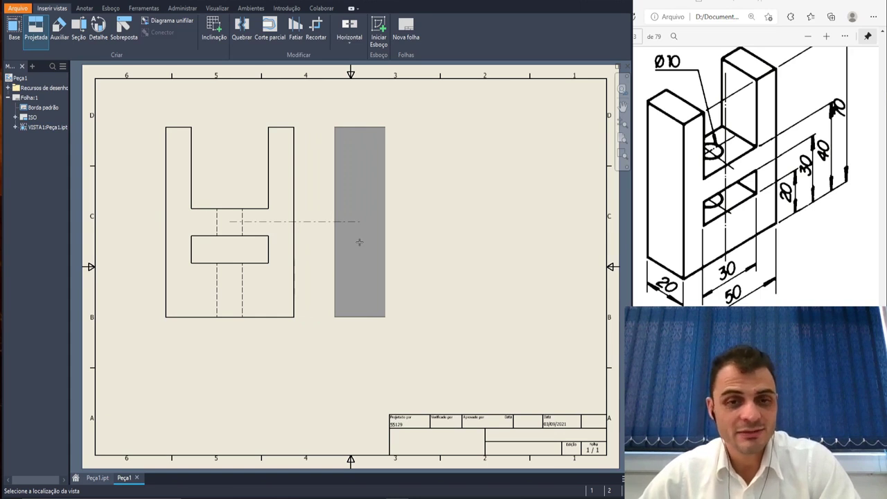
pyautogui.click(359, 242)
pyautogui.rightClick(359, 241)
pyautogui.click(342, 286)
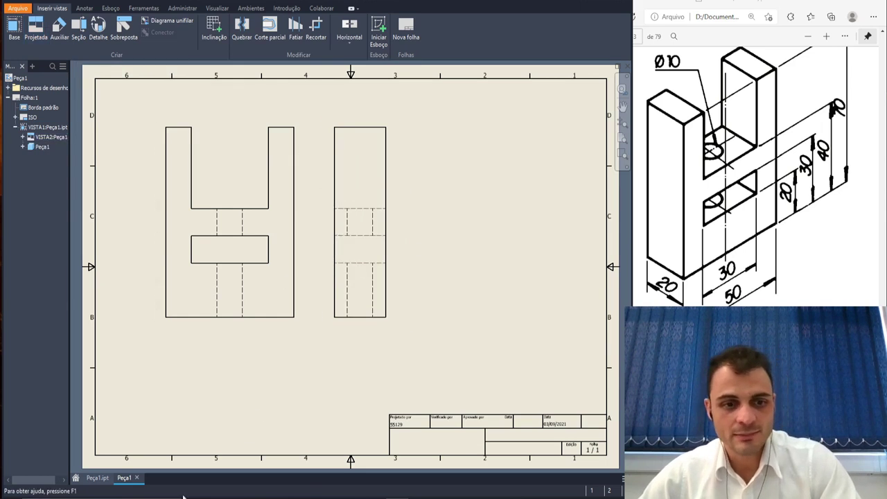
# - Examine the part model from its left side
pyautogui.click(97, 478)
pyautogui.moveTo(396, 257)
pyautogui.keyDown('shift'); pyautogui.mouseDown(button='middle')
pyautogui.moveTo(268, 259)
pyautogui.moveTo(305, 270)
pyautogui.mouseUp(button='middle'); pyautogui.keyUp('shift')
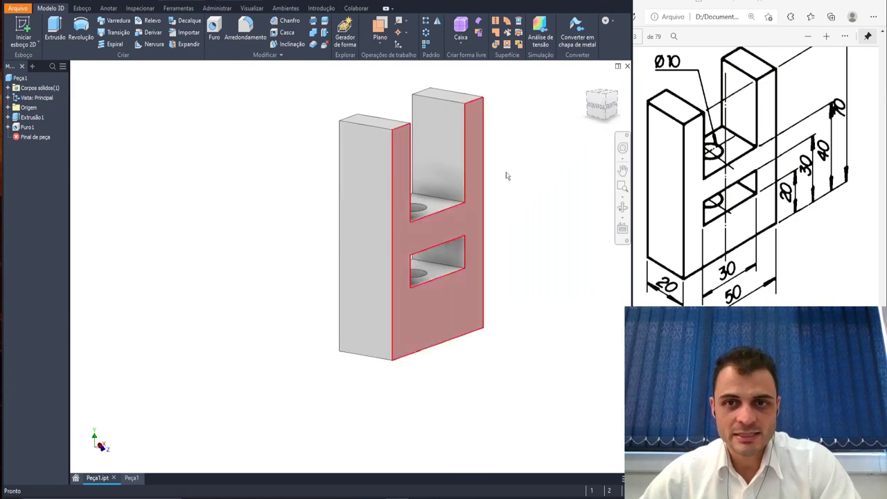
pyautogui.click(598, 108)
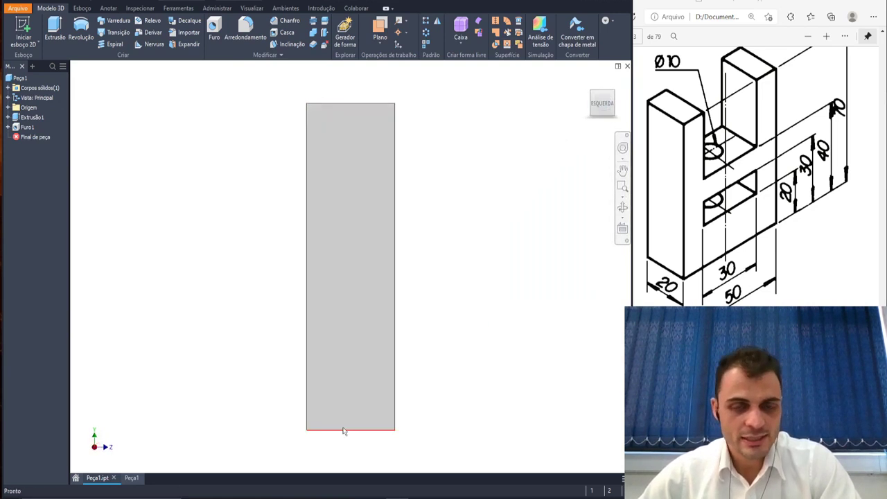
pyautogui.keyDown('shift'); pyautogui.moveTo(349, 428); pyautogui.dragTo(449, 307, button='middle'); pyautogui.keyUp('shift')
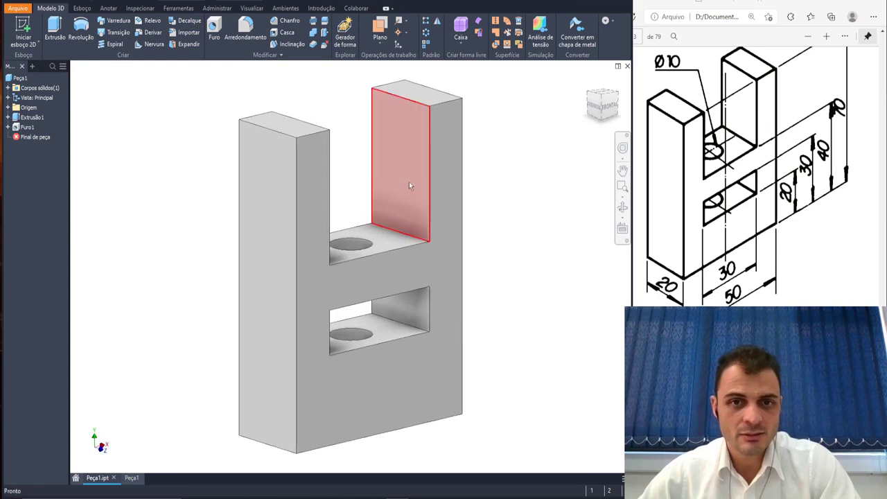
# - Highlight the inner side faces of the notch and window plus both hole sections, and study them from the left
pyautogui.click(408, 181)
pyautogui.keyDown('ctrl'); pyautogui.click(405, 315); pyautogui.keyUp('ctrl')
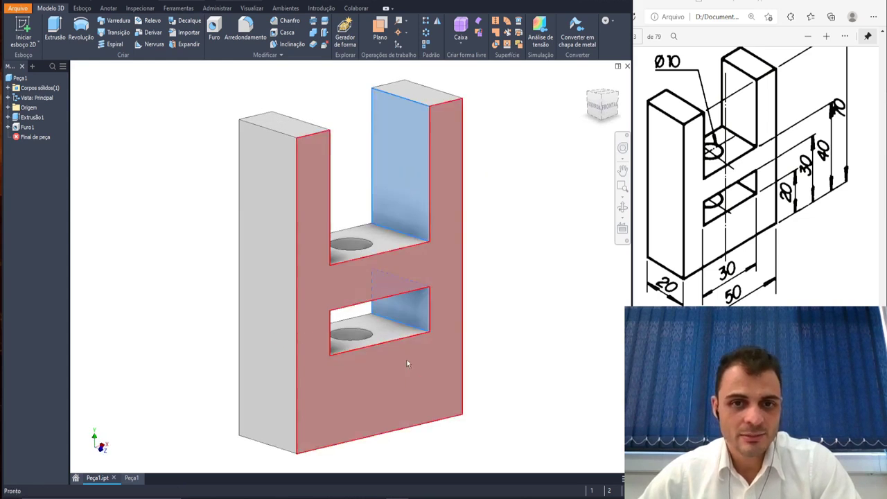
pyautogui.keyDown('ctrl'); pyautogui.click(352, 262); pyautogui.keyUp('ctrl')
pyautogui.keyDown('ctrl'); pyautogui.click(354, 340); pyautogui.keyUp('ctrl')
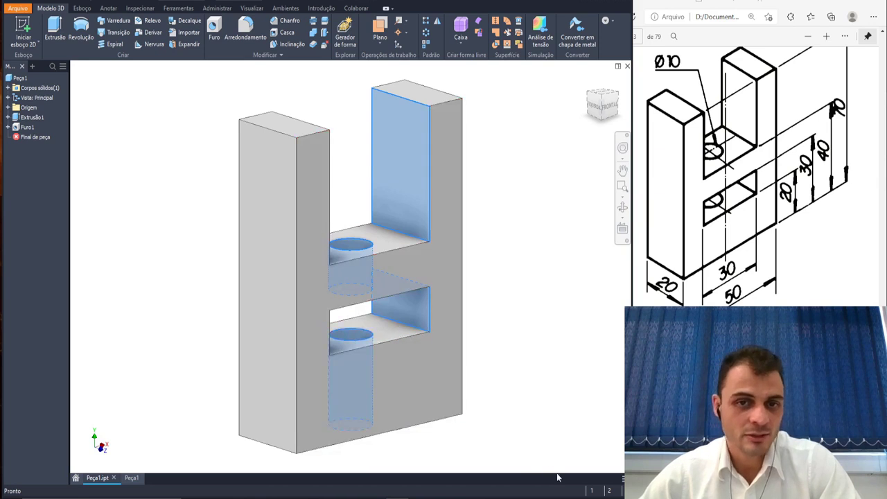
pyautogui.click(593, 109)
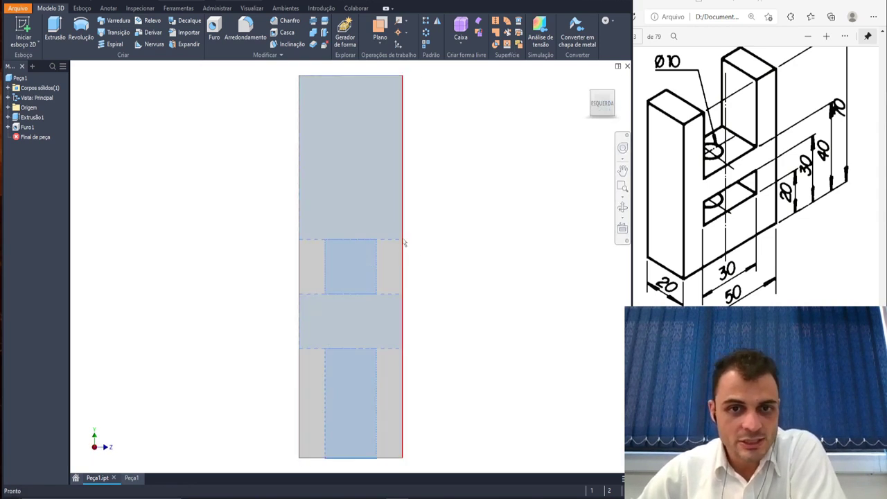
pyautogui.click(344, 242)
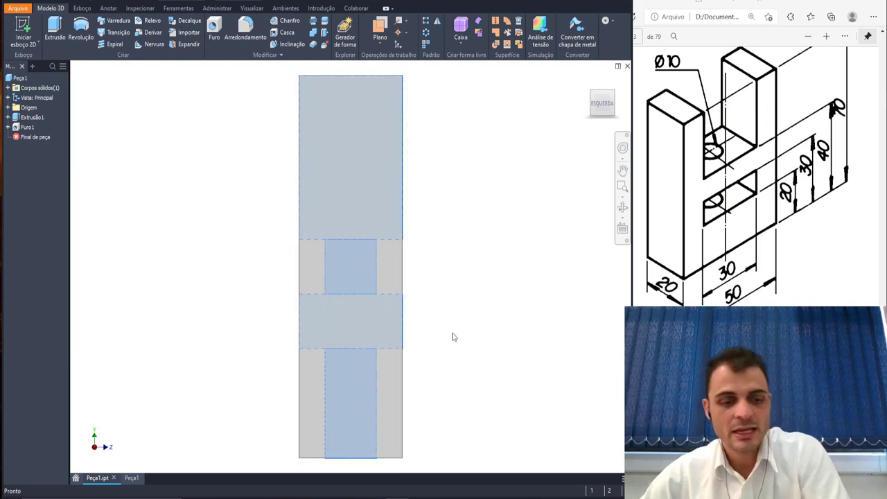
pyautogui.press('F6')
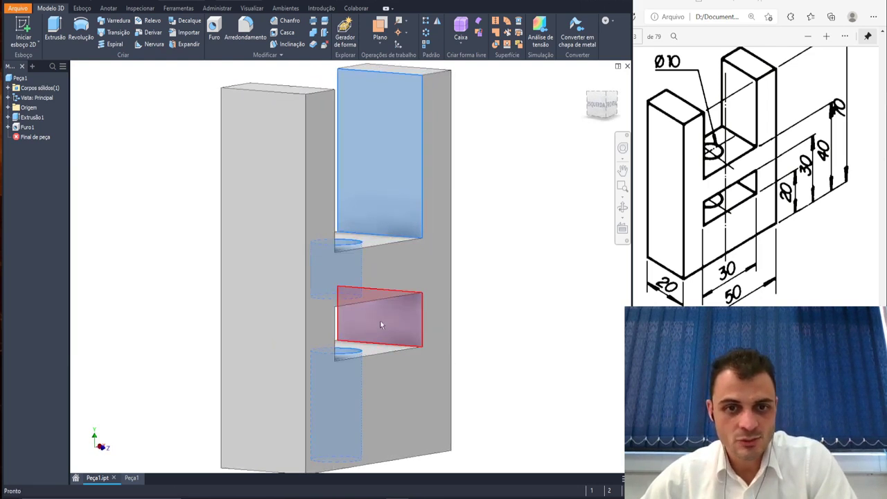
pyautogui.keyDown('ctrl'); pyautogui.click(371, 329); pyautogui.keyUp('ctrl')
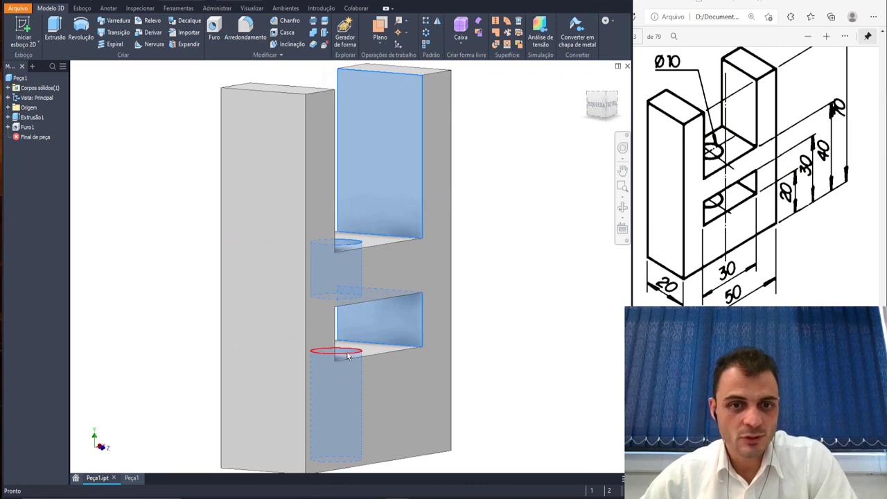
pyautogui.click(602, 104)
pyautogui.click(605, 107)
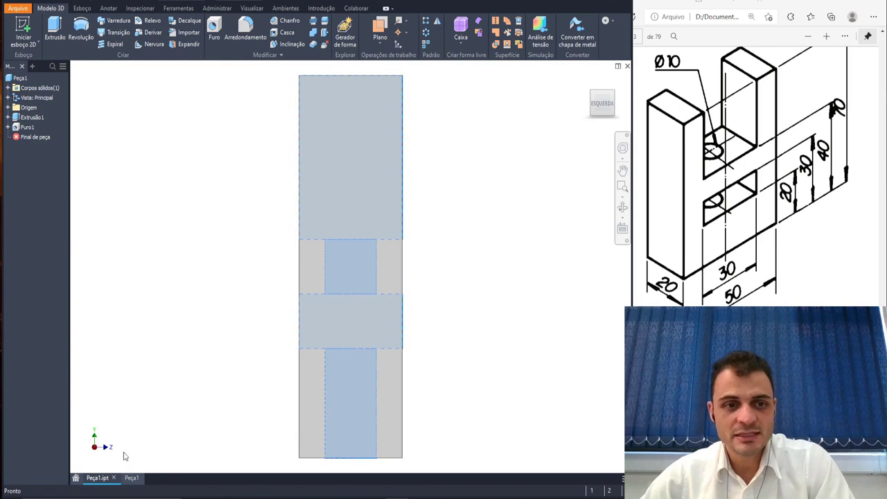
# - Return to the drawing and project a top view below the front view
pyautogui.click(132, 478)
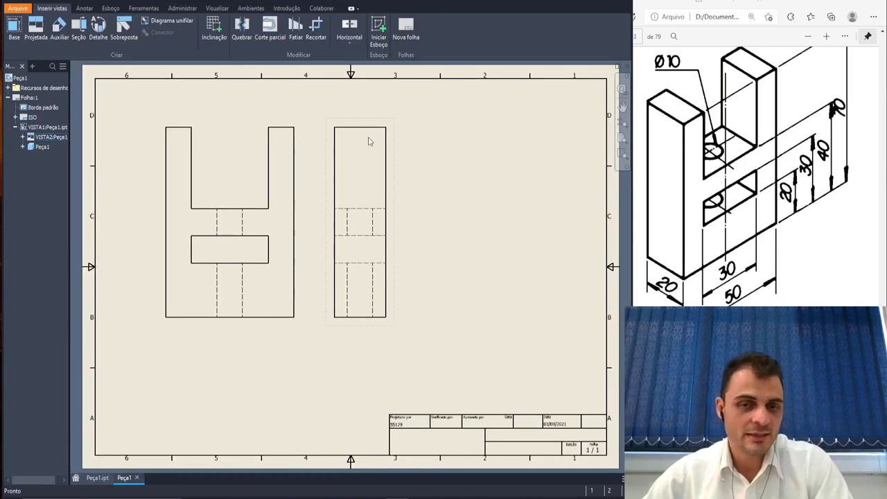
pyautogui.click(41, 23)
pyautogui.click(252, 254)
pyautogui.rightClick(258, 393)
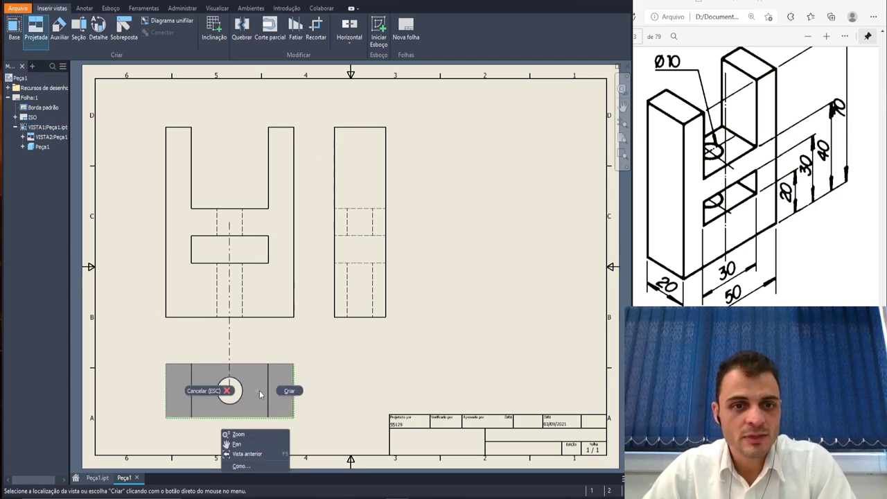
pyautogui.click(289, 391)
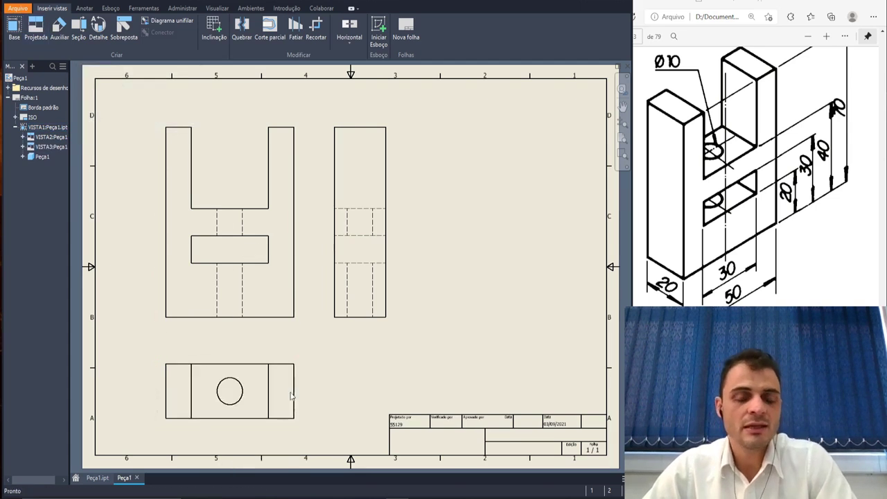
# - In the part model, highlight the floor of the rectangular window and examine it from above
pyautogui.click(98, 478)
pyautogui.keyDown('shift'); pyautogui.moveTo(446, 291); pyautogui.dragTo(425, 290, button='middle'); pyautogui.keyUp('shift')
pyautogui.click(606, 97)
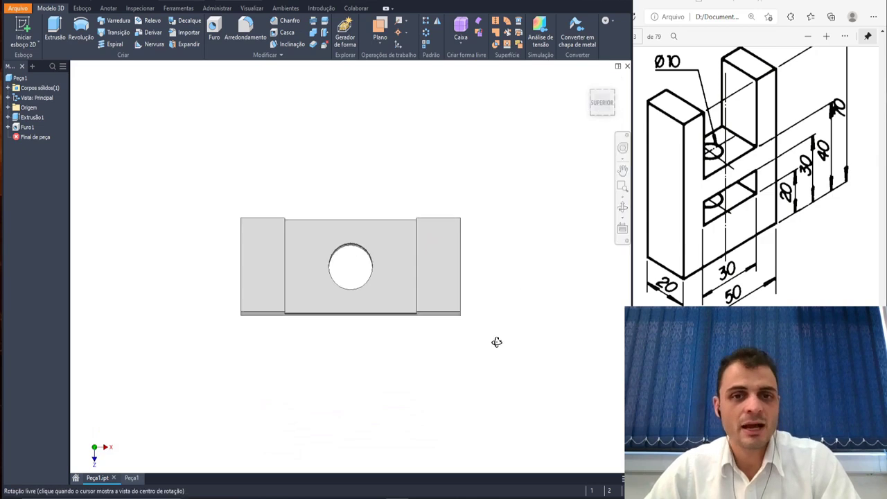
pyautogui.keyDown('shift'); pyautogui.moveTo(495, 342); pyautogui.dragTo(513, 295, button='middle'); pyautogui.keyUp('shift')
pyautogui.click(362, 366)
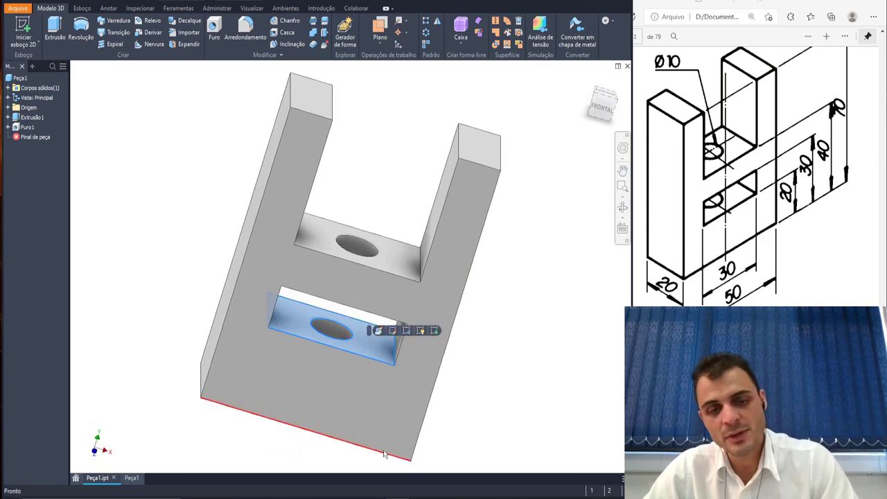
pyautogui.moveTo(497, 221); pyautogui.dragTo(479, 237, button='middle')
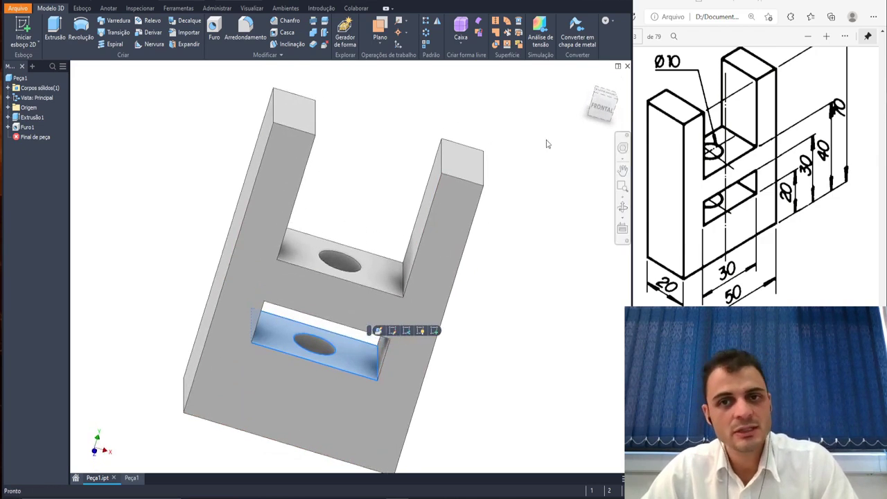
pyautogui.click(607, 96)
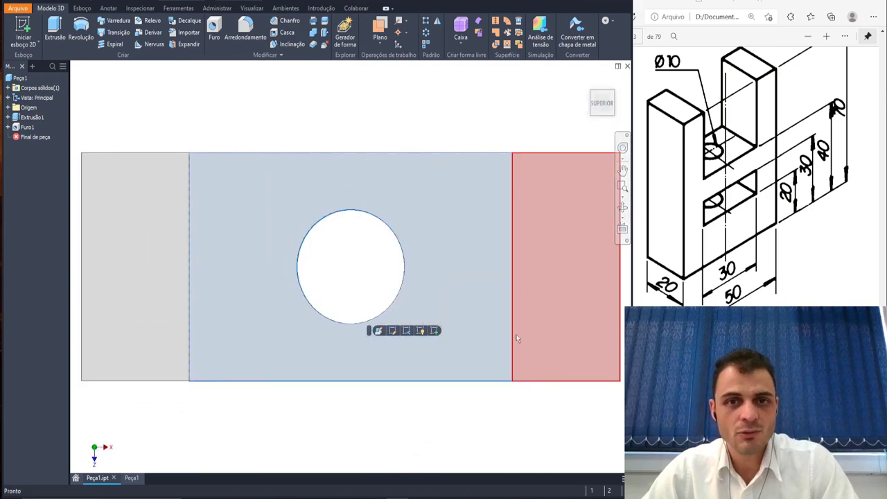
# - Clear the highlighting, examine the part model from above, from the front and in isometric, and return to the drawing
pyautogui.scroll(3, 411, 235)
pyautogui.scroll(-5, 390, 233)
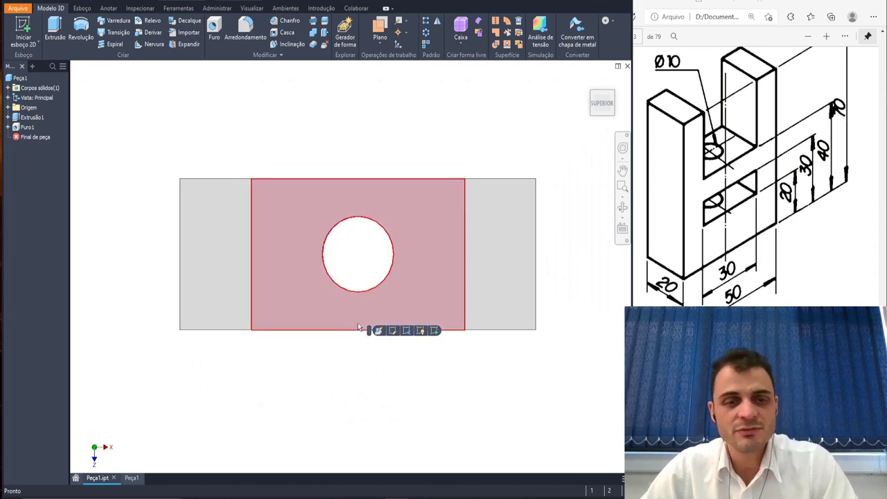
pyautogui.click(286, 142)
pyautogui.keyDown('shift'); pyautogui.moveTo(345, 319); pyautogui.dragTo(256, 200, button='middle'); pyautogui.keyUp('shift')
pyautogui.scroll(-5, 395, 224)
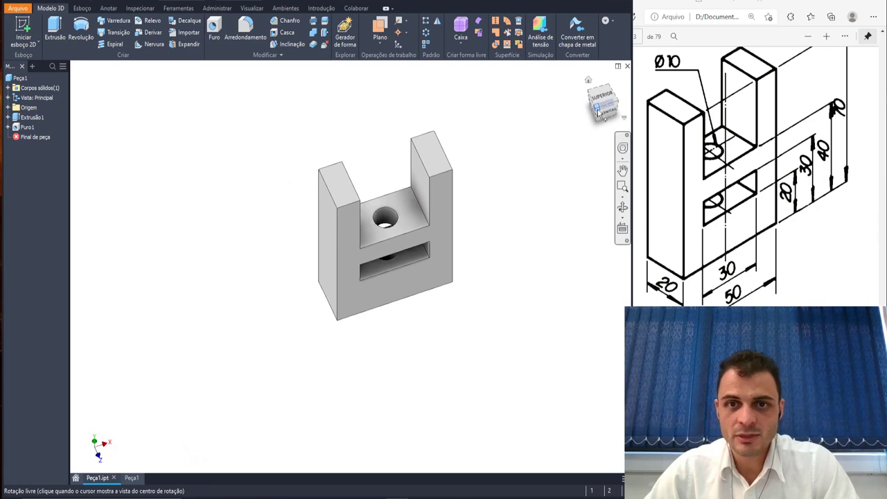
pyautogui.click(598, 111)
pyautogui.click(601, 113)
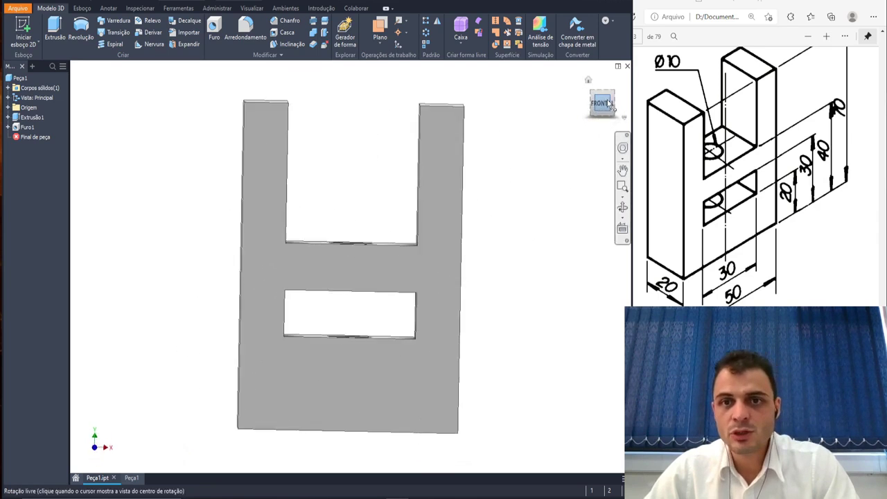
pyautogui.click(592, 96)
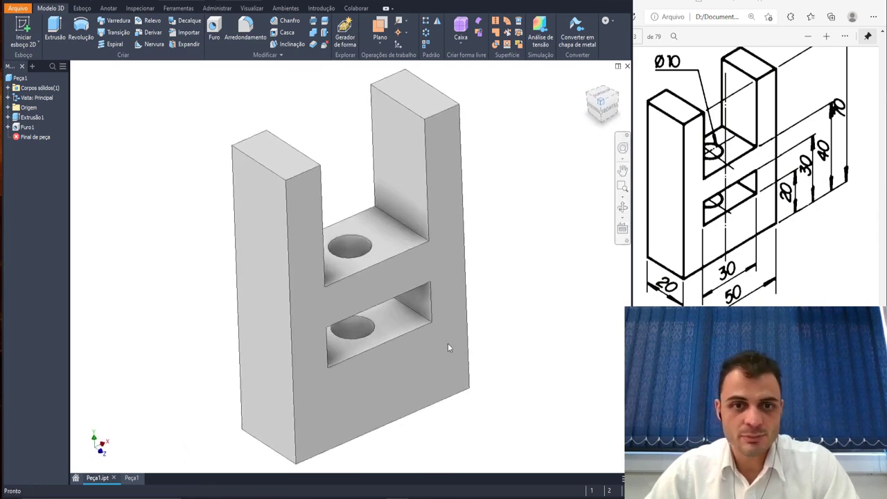
pyautogui.click(132, 478)
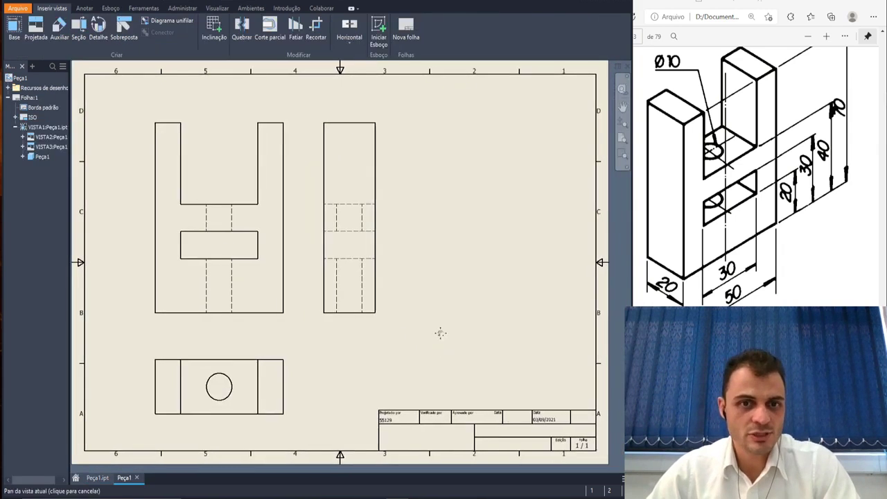
# - Dimension the heights of the window's lower edge, its upper edge and the notch floor from the base in the left view
pyautogui.click(34, 39)
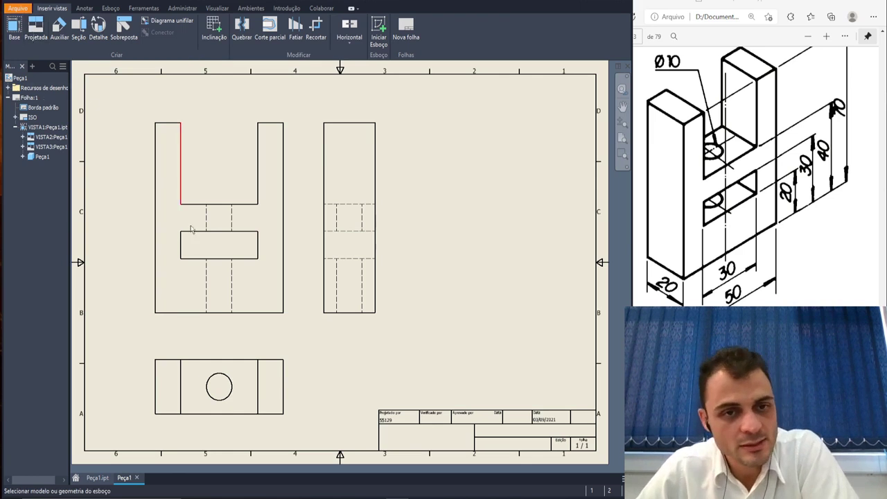
pyautogui.click(368, 313)
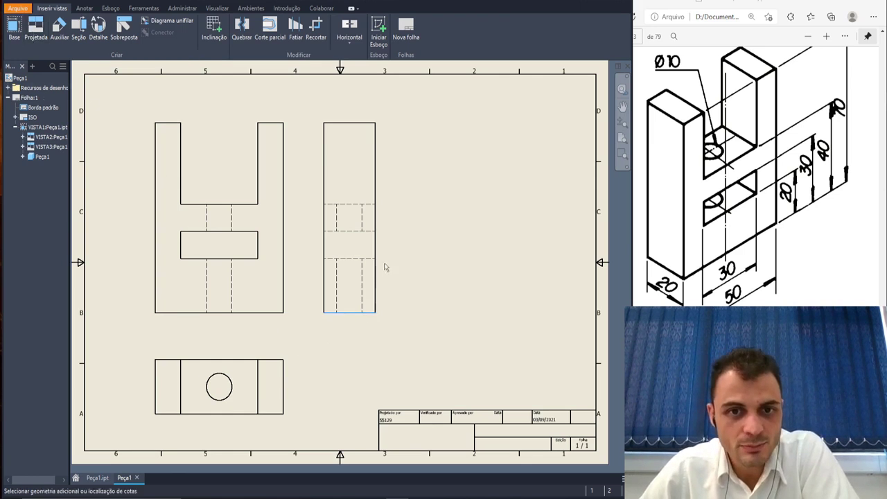
pyautogui.click(374, 259)
pyautogui.click(388, 296)
pyautogui.click(364, 312)
pyautogui.click(373, 231)
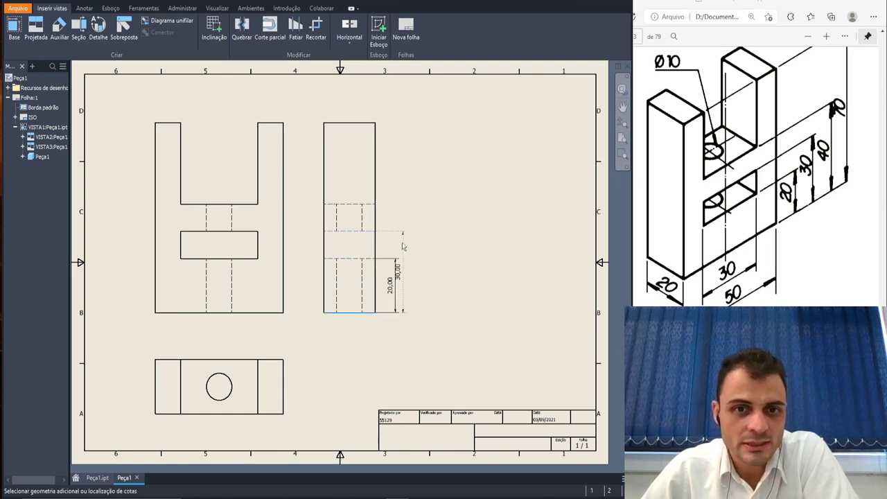
pyautogui.click(412, 272)
pyautogui.click(367, 312)
pyautogui.click(368, 204)
pyautogui.click(434, 277)
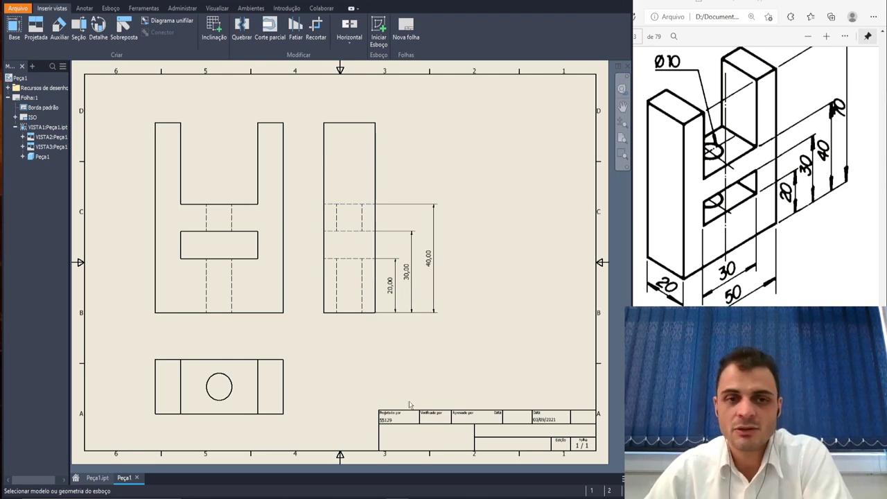
# - Undo the three height dimensions placed on the left view
pyautogui.press('Escape')
pyautogui.hotkey('ctrl', 'z')
pyautogui.hotkey('ctrl', 'z')
pyautogui.hotkey('ctrl', 'z')
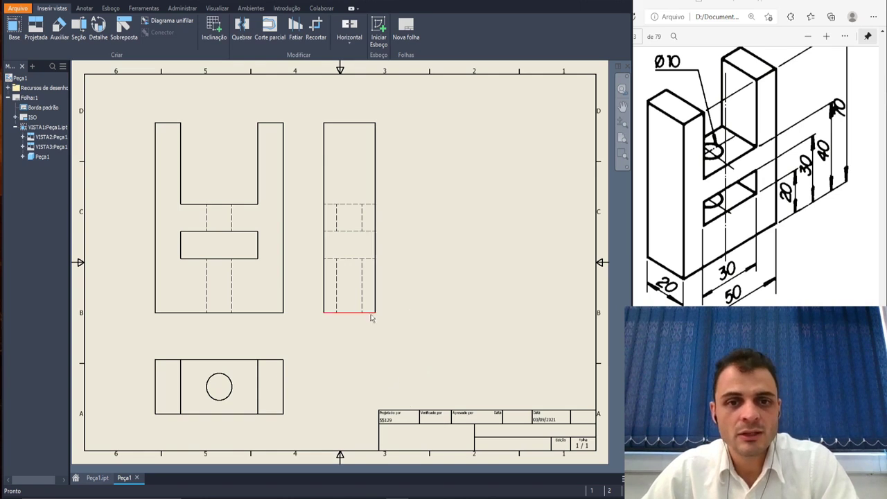
# - Move the left view and the front view further right on the sheet to make room for dimensions
pyautogui.moveTo(360, 319); pyautogui.dragTo(414, 320)
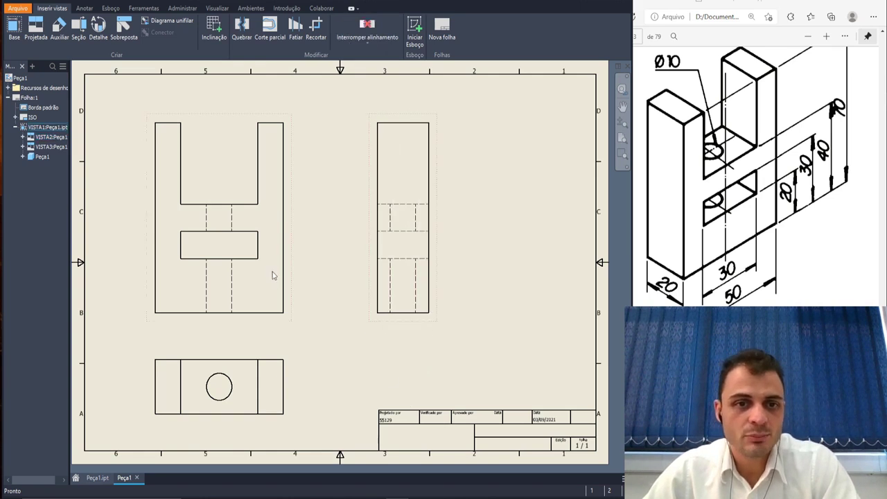
pyautogui.moveTo(291, 290); pyautogui.dragTo(321, 285)
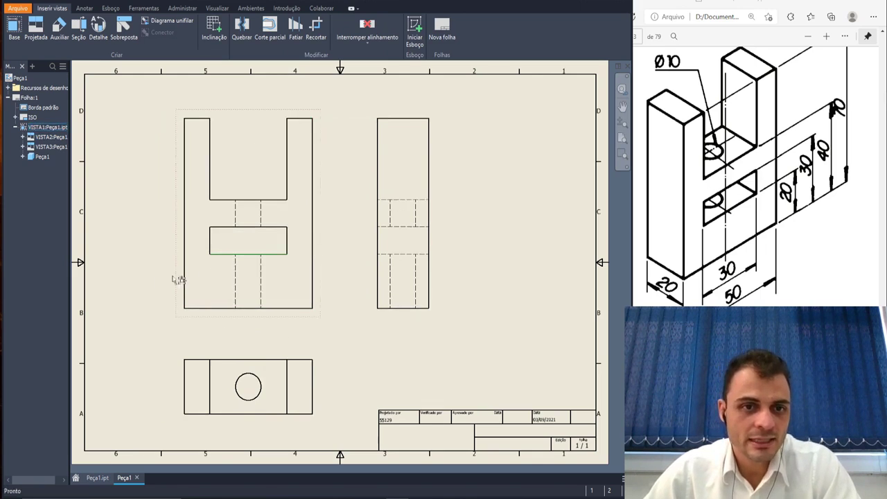
# - Dimension the heights of the window's lower edge, its upper edge and the notch floor from the base, left of the front view
pyautogui.press('d')
pyautogui.click(204, 307)
pyautogui.click(221, 254)
pyautogui.click(165, 296)
pyautogui.click(199, 307)
pyautogui.click(216, 227)
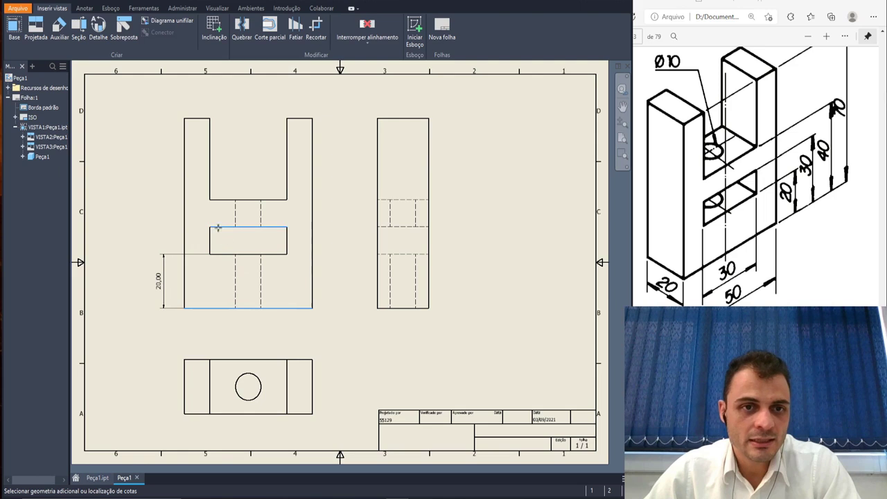
pyautogui.click(148, 270)
pyautogui.click(203, 309)
pyautogui.click(236, 199)
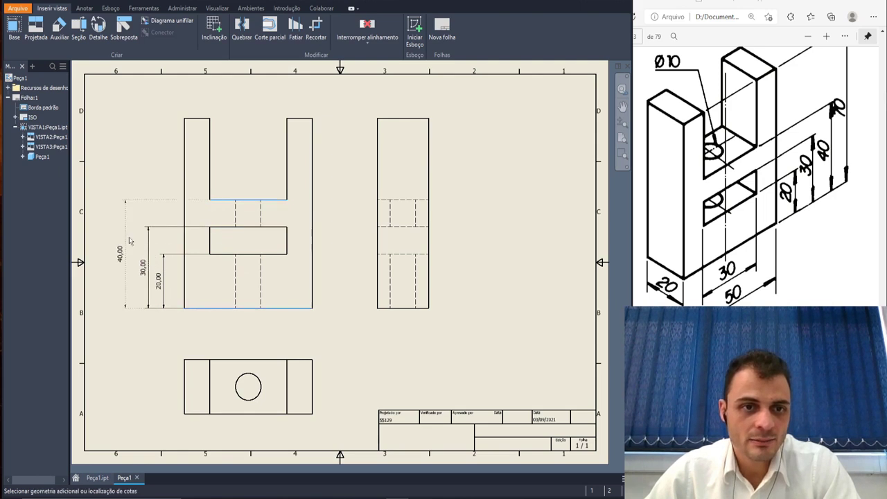
pyautogui.click(130, 255)
# - Dimension the part's overall height outside the other height dimensions of the front view
pyautogui.click(214, 309)
pyautogui.click(188, 120)
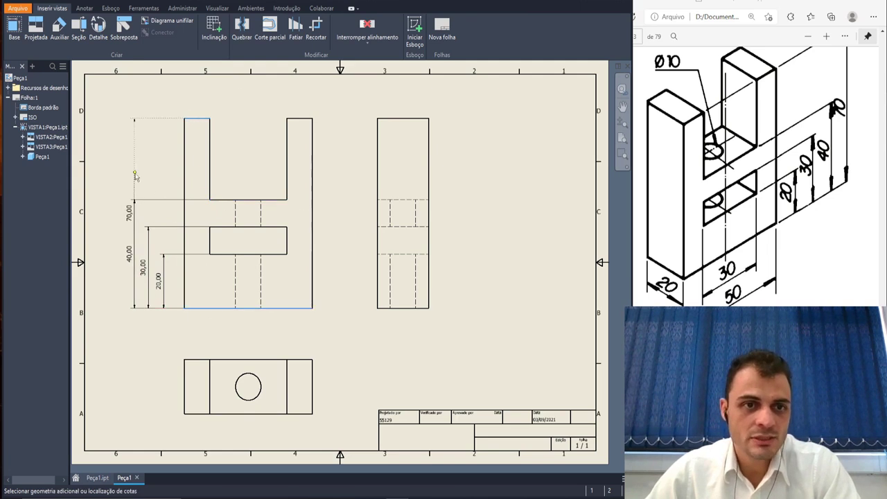
pyautogui.click(115, 212)
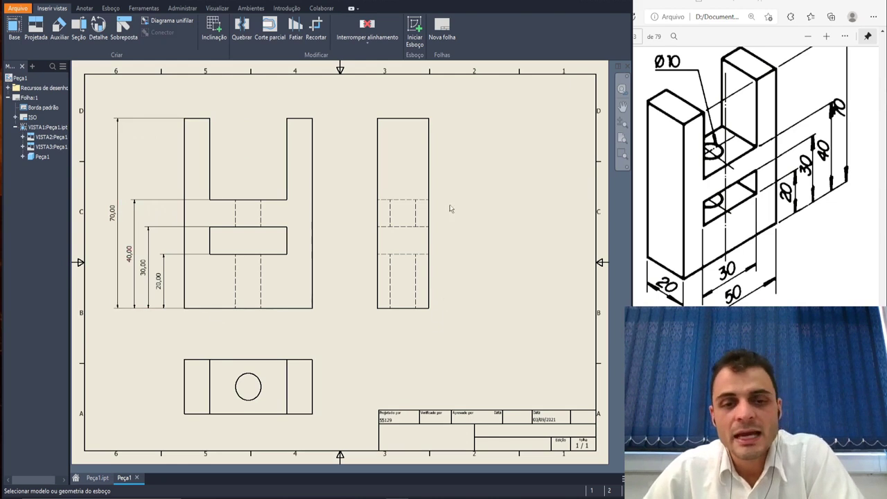
# - Dimension the part's depth below the left view and its overall height beside that view
pyautogui.click(420, 308)
pyautogui.click(418, 332)
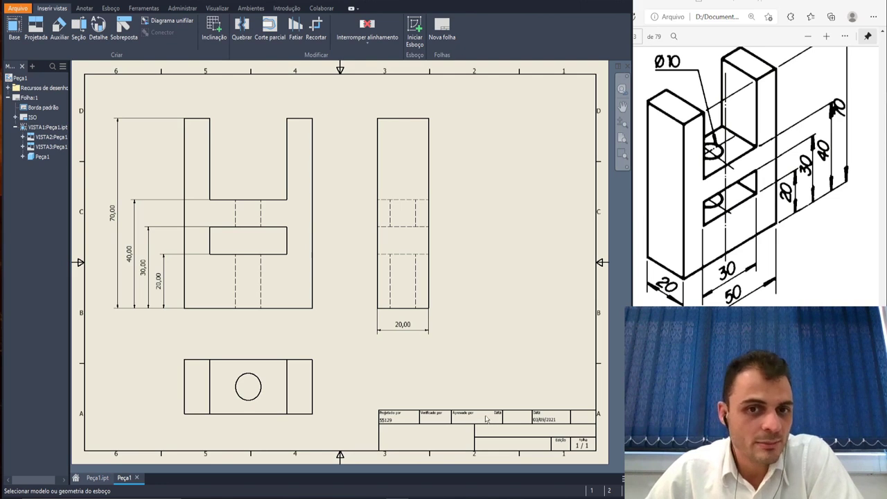
pyautogui.click(428, 177)
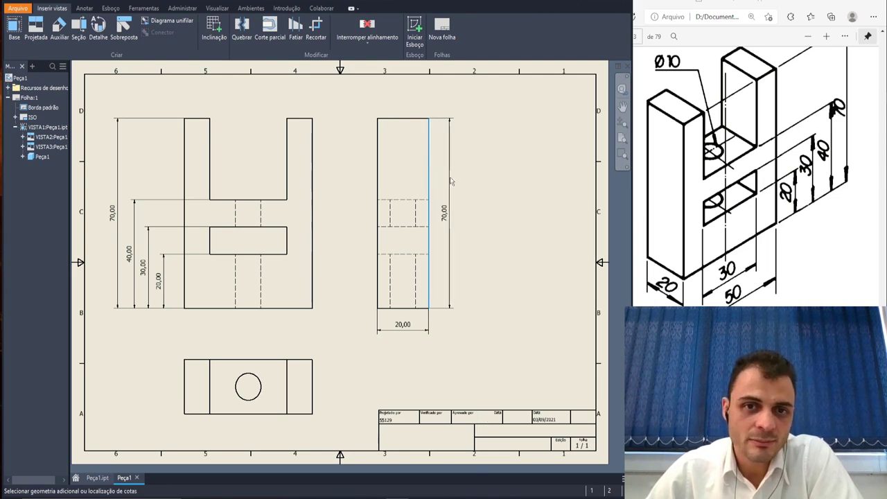
pyautogui.click(449, 184)
pyautogui.press('Escape')
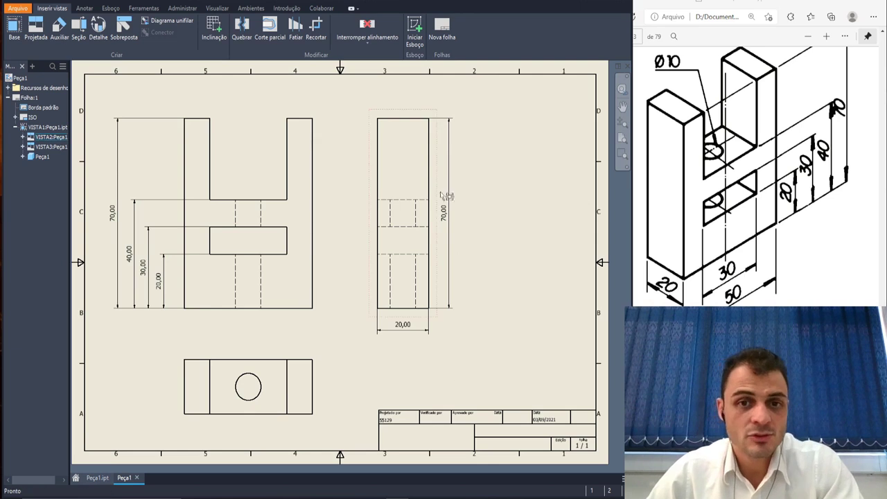
# - Delete the overall height dimension from the front view
pyautogui.click(116, 202)
pyautogui.press('Delete')
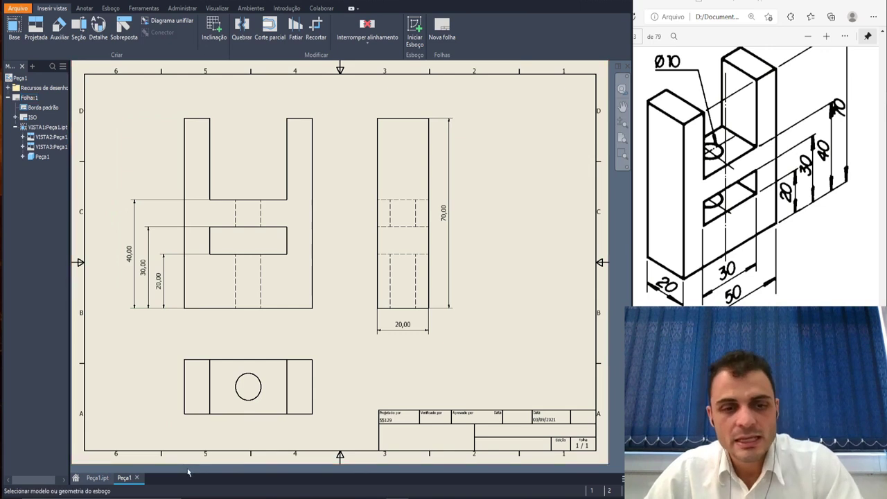
# - Dimension the part's overall width below the top view and the notch width above the front view
pyautogui.click(184, 410)
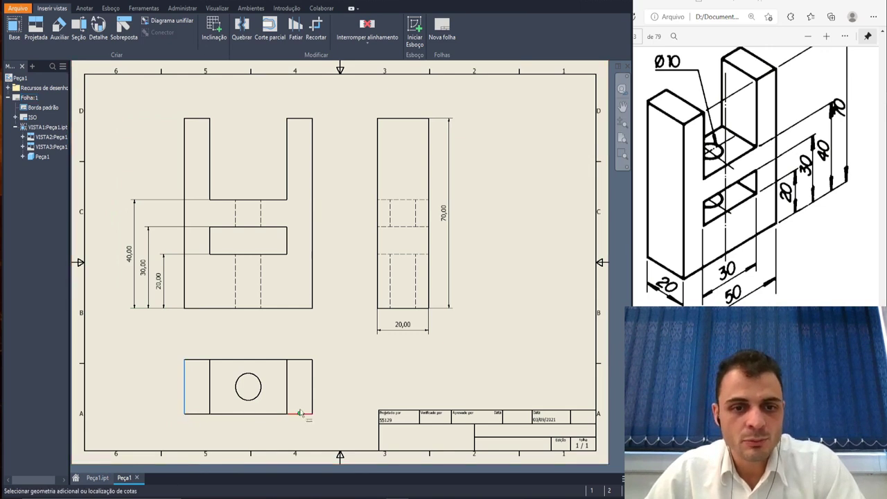
pyautogui.click(291, 438)
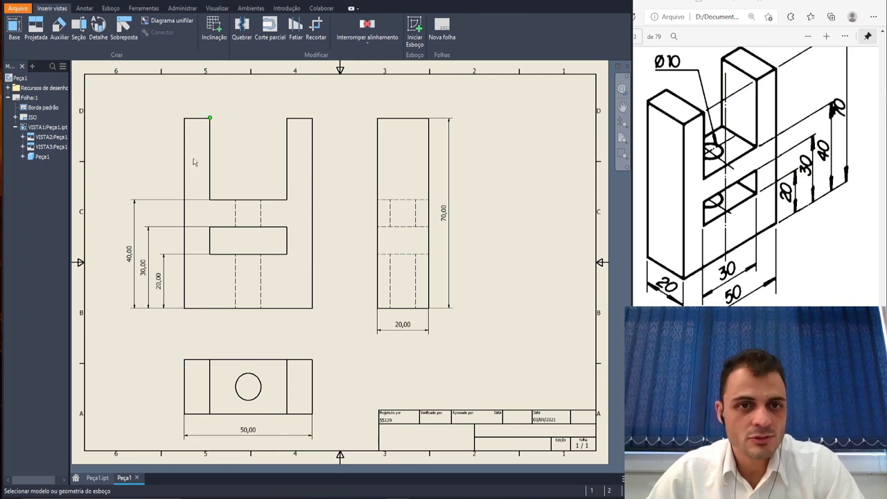
pyautogui.click(211, 130)
pyautogui.click(280, 154)
pyautogui.click(252, 110)
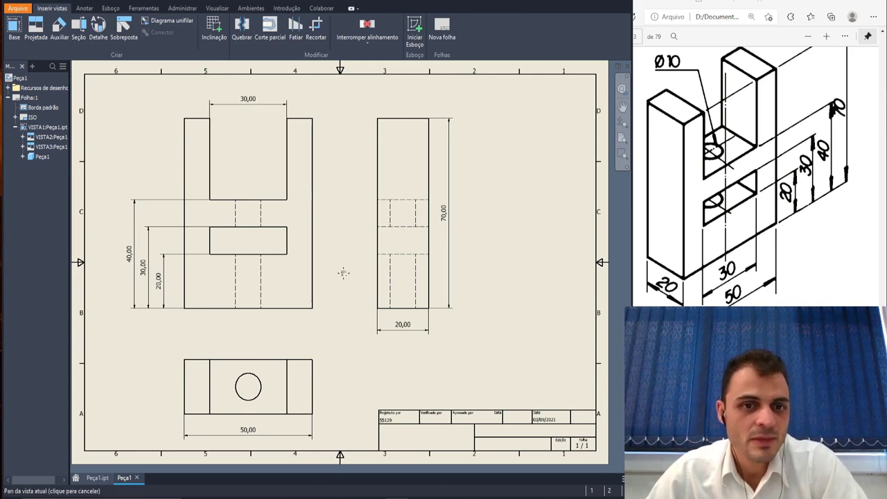
# - Dimension the hole's diameter in the top view, with the text just beside the circle
pyautogui.moveTo(344, 278); pyautogui.dragTo(344, 267, button='middle')
pyautogui.click(257, 378)
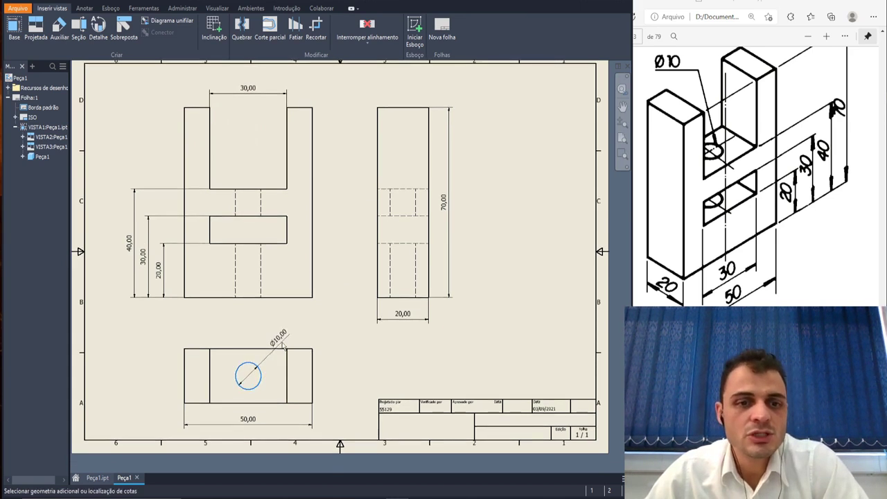
pyautogui.click(277, 367)
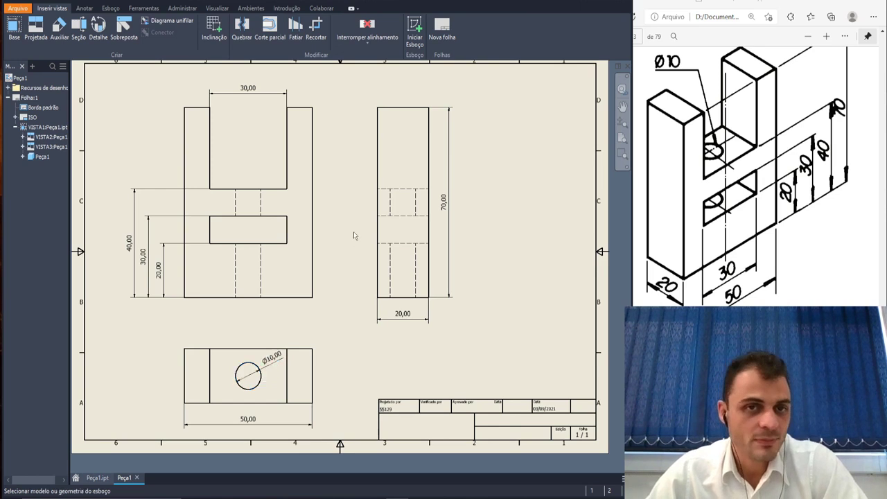
# - Add a center mark to the hole circle in the top view
pyautogui.click(84, 7)
pyautogui.click(315, 29)
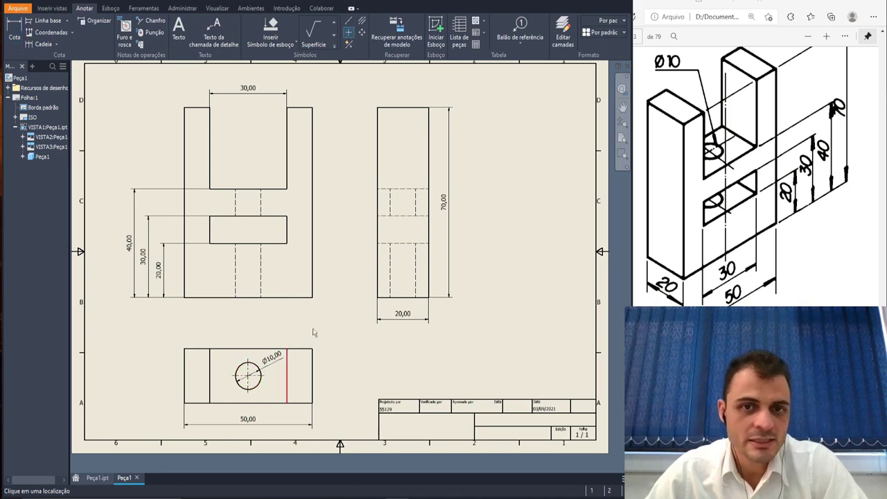
pyautogui.press('Escape')
# - Add a vertical centerline along the hole in the front view, from the notch floor to the base edge
pyautogui.click(349, 22)
pyautogui.click(249, 189)
pyautogui.click(255, 297)
pyautogui.rightClick(347, 265)
pyautogui.click(298, 260)
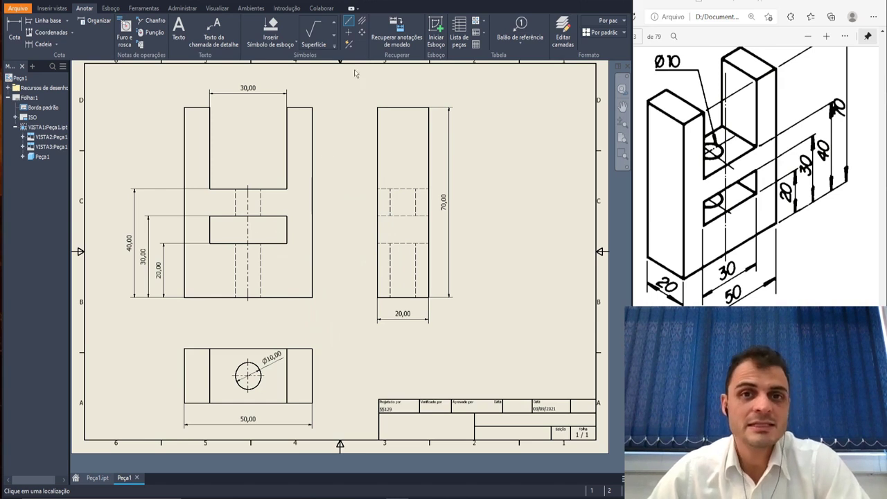
# - Add a bisector centerline midway between the notch's two inner side edges in the front view
pyautogui.click(361, 22)
pyautogui.click(210, 156)
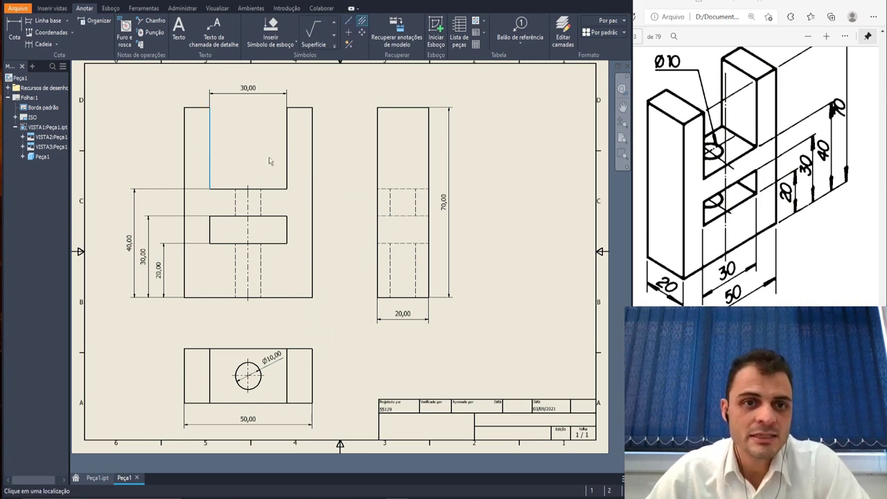
pyautogui.click(287, 153)
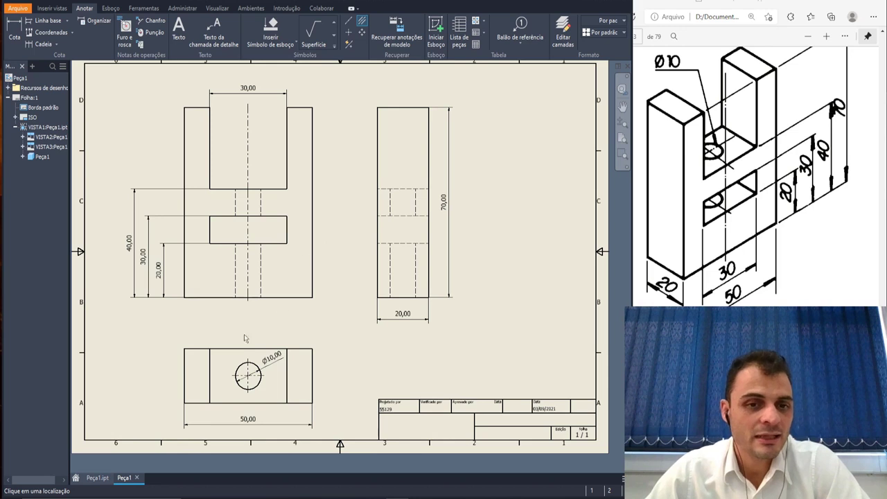
# - Replace the hole's center mark in the top view with bisector centerlines spanning the view's length and depth
pyautogui.click(251, 381)
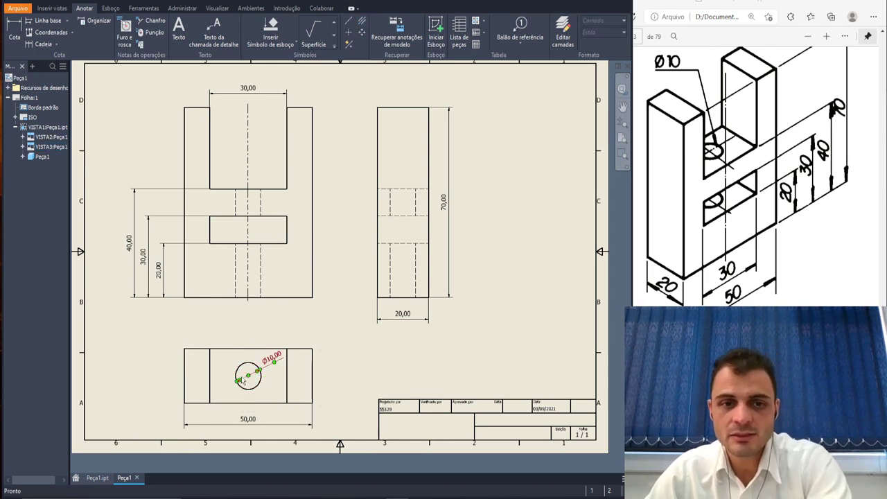
pyautogui.click(362, 21)
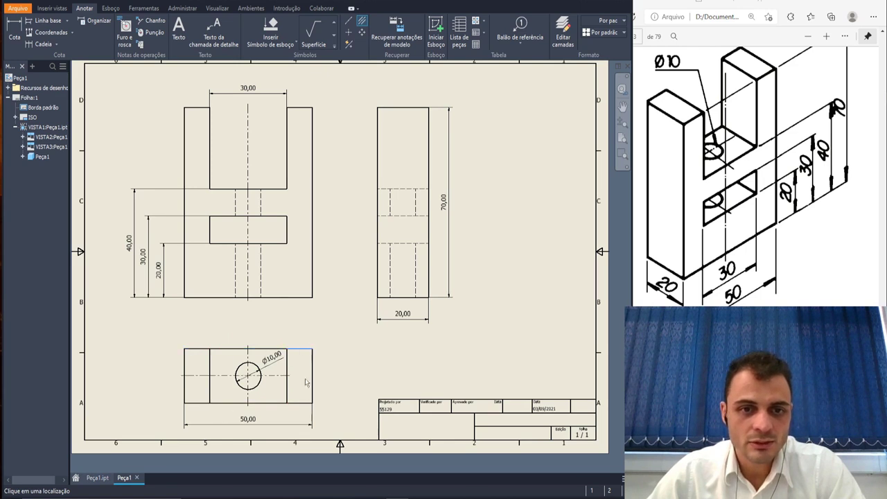
pyautogui.press('Escape')
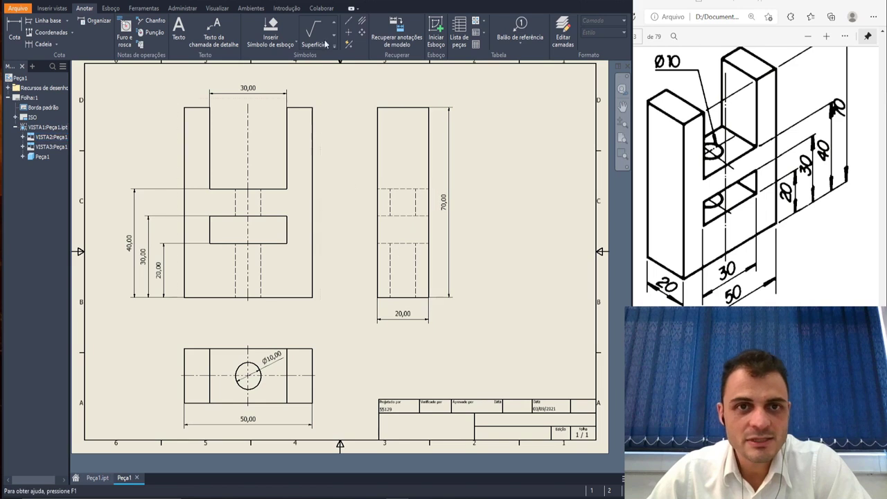
# - Add a vertical centerline along the hole in the left view and extend it past the view's upper edge
pyautogui.click(349, 22)
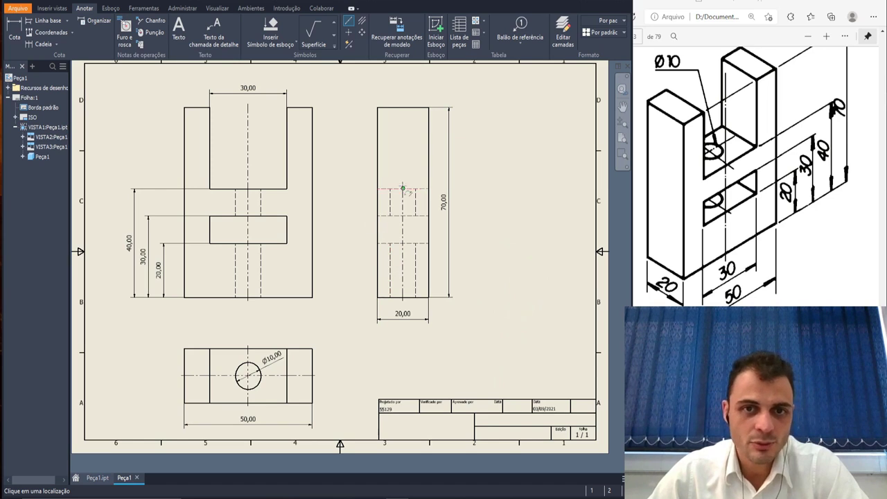
pyautogui.press('Escape')
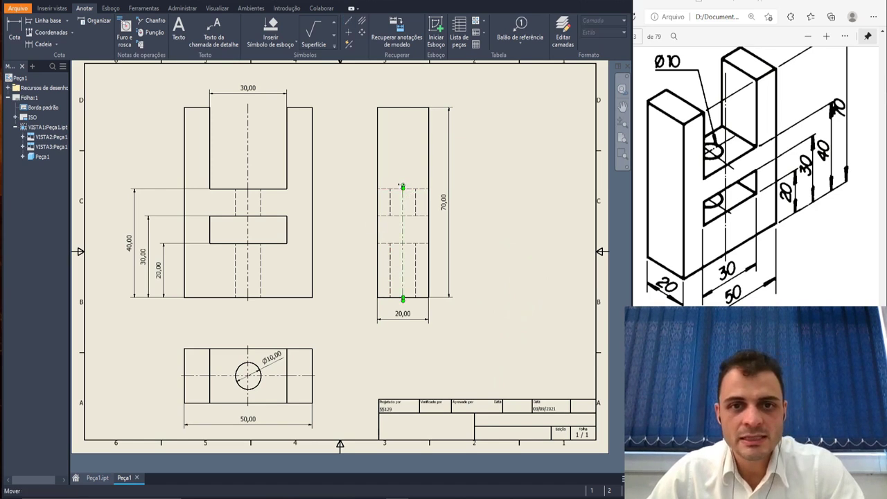
pyautogui.moveTo(406, 99); pyautogui.dragTo(411, 101)
pyautogui.click(519, 201)
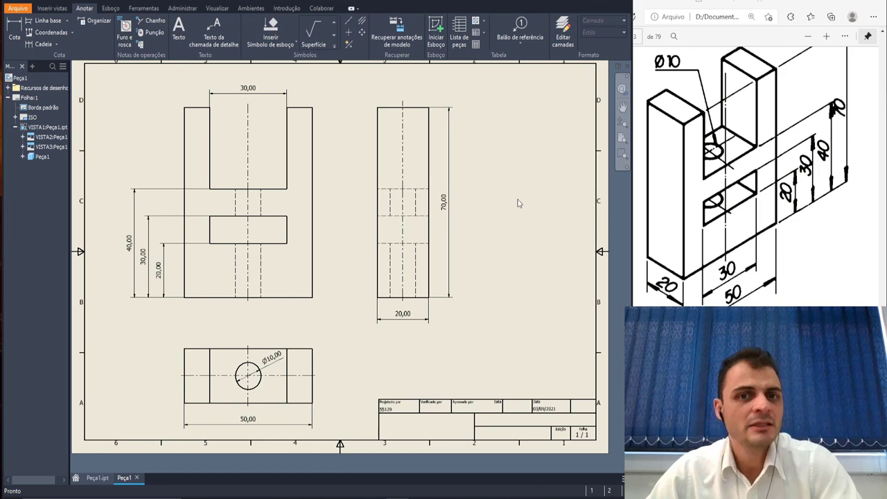
# - Reposition the front, top and left views closer together to clear space on the sheet beside the left view
pyautogui.click(410, 203)
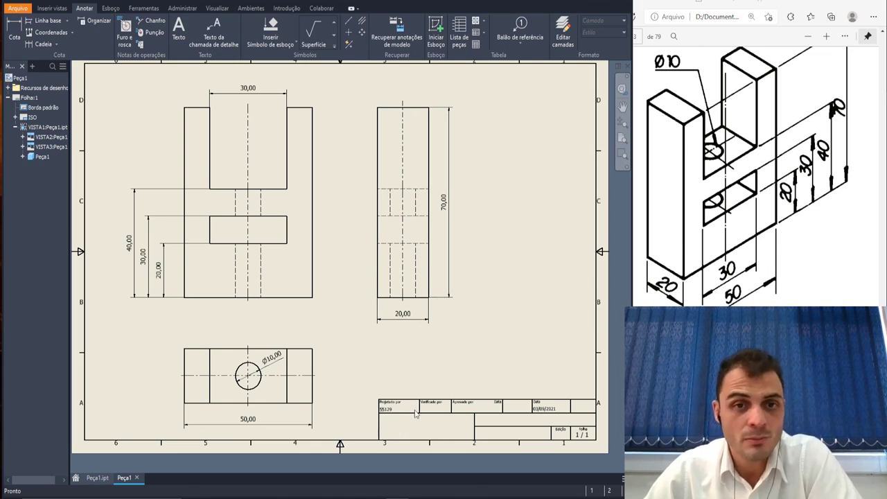
pyautogui.click(439, 223)
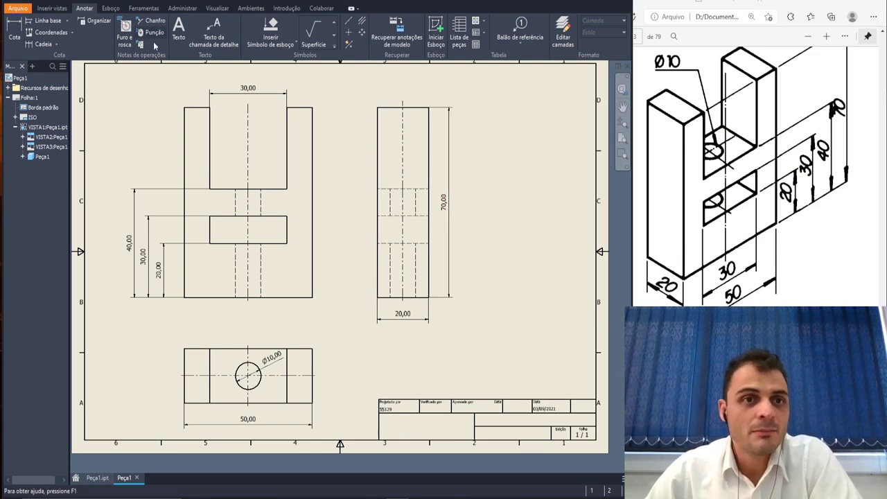
pyautogui.moveTo(326, 287); pyautogui.dragTo(306, 277)
pyautogui.moveTo(307, 372); pyautogui.dragTo(310, 340)
pyautogui.moveTo(372, 285); pyautogui.dragTo(322, 285)
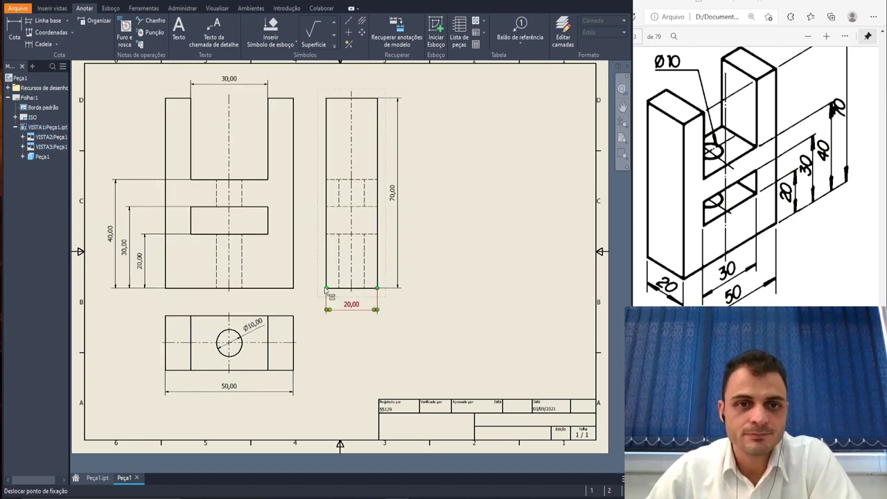
# - Project an isometric view from the front view and place it beside the left view, above the title block
pyautogui.click(52, 8)
pyautogui.click(290, 244)
pyautogui.click(440, 340)
pyautogui.rightClick(441, 339)
pyautogui.click(474, 340)
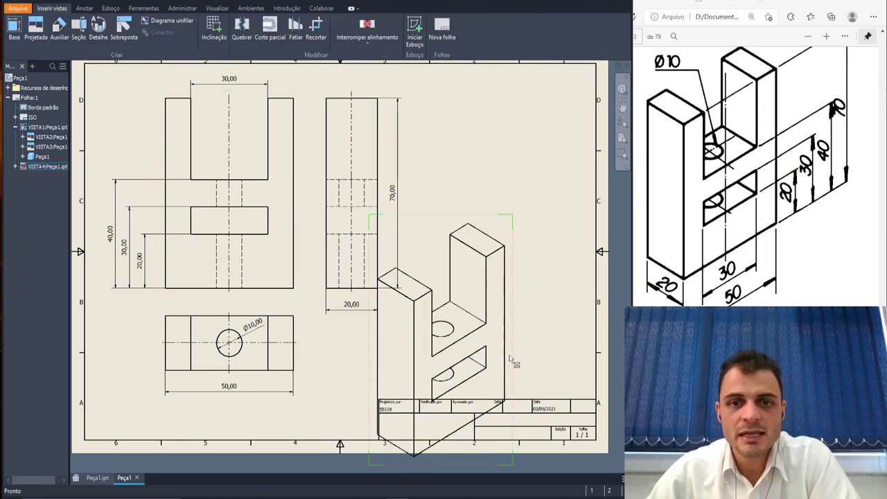
pyautogui.moveTo(513, 345); pyautogui.dragTo(573, 245)
pyautogui.moveTo(510, 364); pyautogui.dragTo(501, 352)
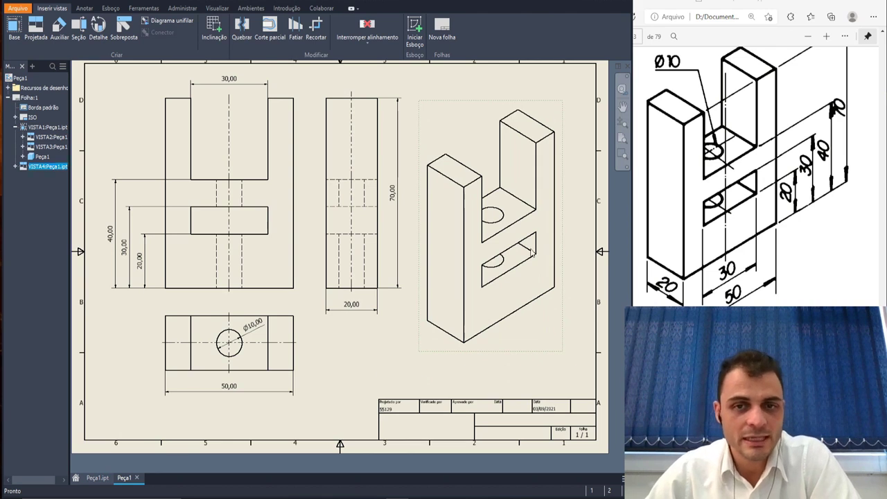
# - Reduce the isometric view's scale to half size
pyautogui.doubleClick(491, 351)
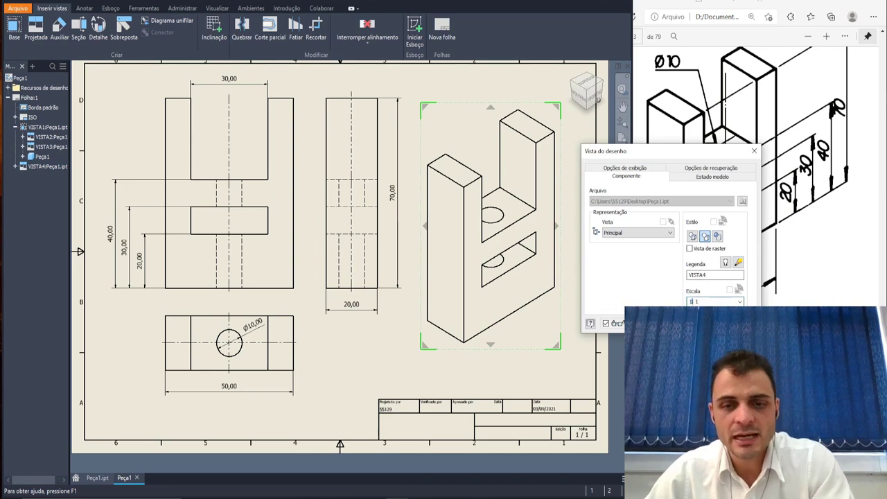
pyautogui.scroll(-1, 691, 301)
pyautogui.click(699, 324)
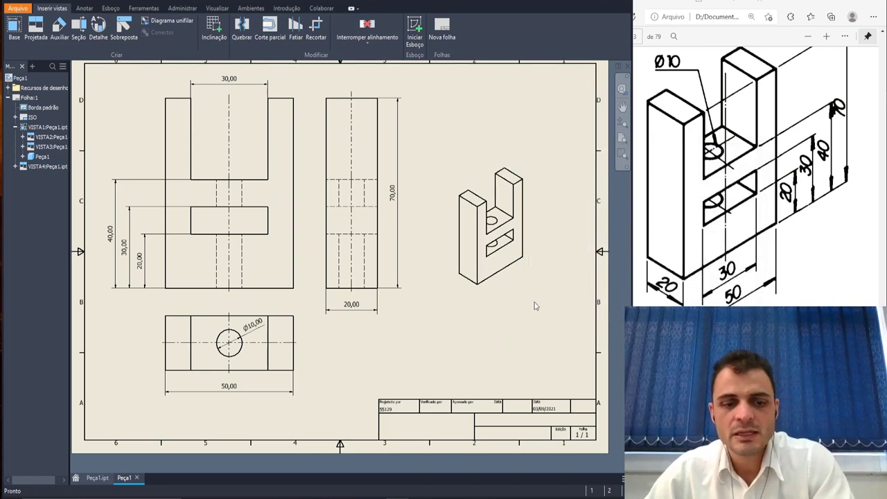
# - Dimension the slot length, the overall length and the depth below the base of the isometric view
pyautogui.press('d')
pyautogui.scroll(5, 539, 256)
pyautogui.scroll(-2, 539, 256)
pyautogui.moveTo(539, 257); pyautogui.dragTo(490, 288, button='middle')
pyautogui.click(372, 341)
pyautogui.click(391, 290)
pyautogui.click(406, 330)
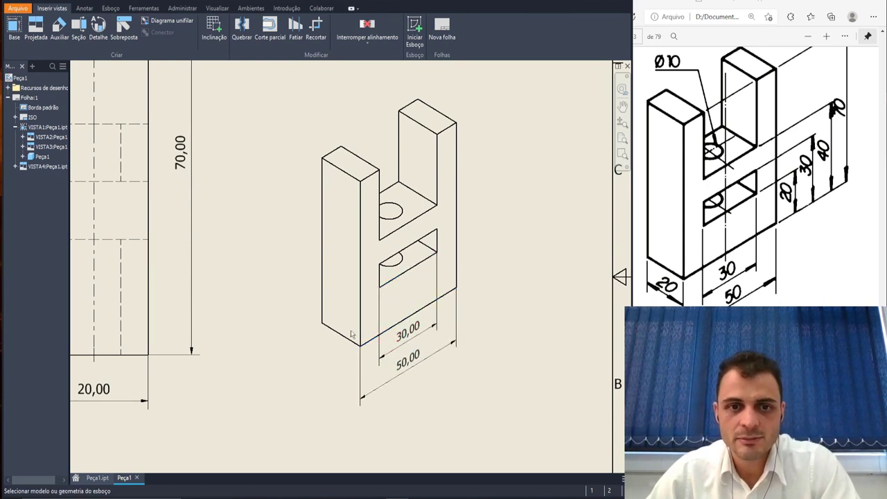
pyautogui.click(328, 333)
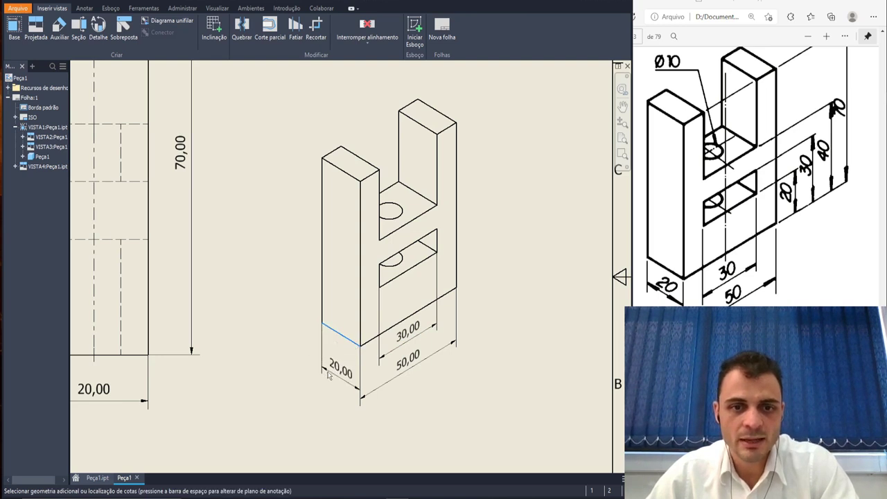
pyautogui.click(329, 377)
# - Dimension the heights of the slot's lower and upper edges from the base edge in the isometric view
pyautogui.click(452, 294)
pyautogui.click(425, 261)
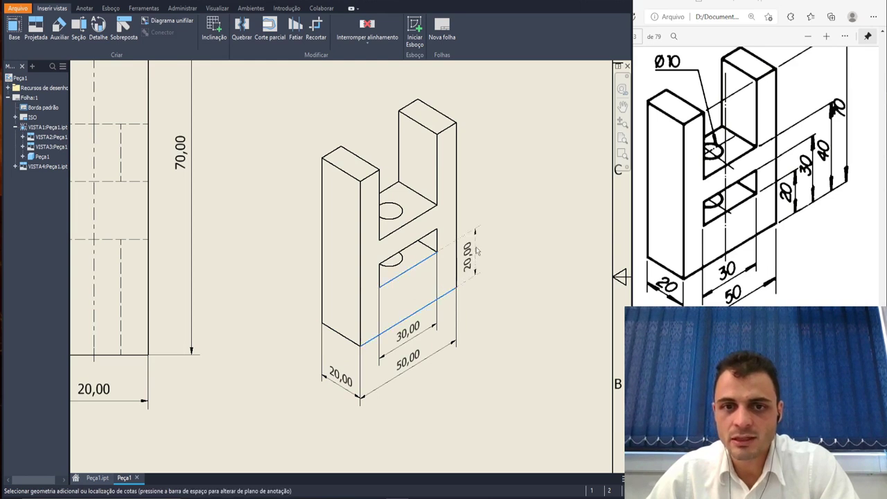
pyautogui.click(466, 263)
pyautogui.click(442, 297)
pyautogui.click(427, 235)
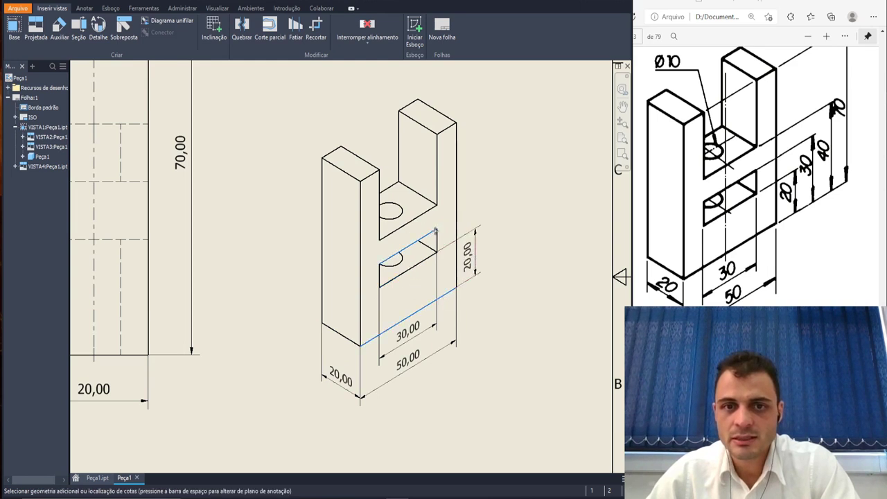
pyautogui.click(497, 238)
# - Dimension the notch floor height and the overall height from the base edge in the isometric view
pyautogui.click(446, 295)
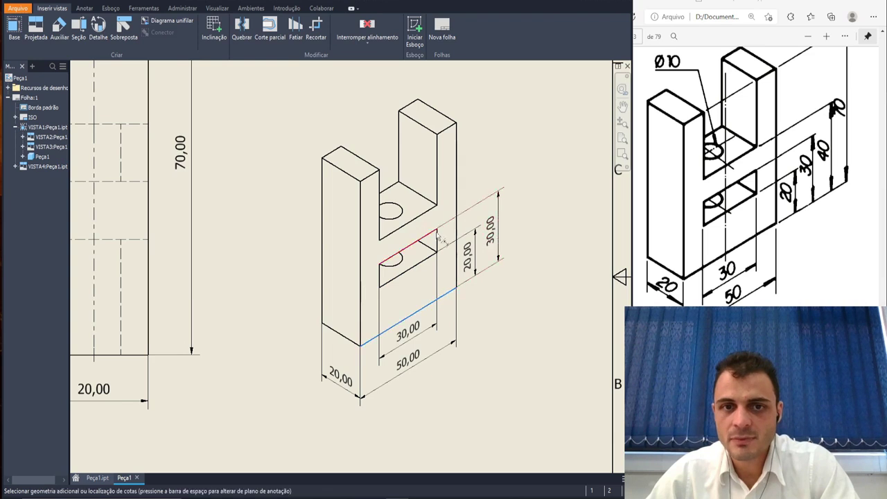
pyautogui.click(424, 215)
pyautogui.click(518, 208)
pyautogui.click(409, 315)
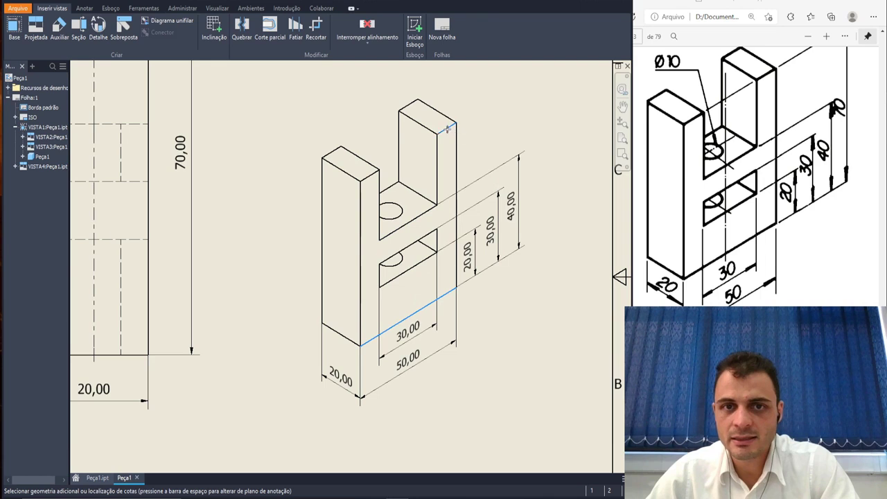
pyautogui.click(539, 233)
# - Dimension the diameter of the hole on the notch floor in the isometric view
pyautogui.moveTo(539, 234); pyautogui.dragTo(545, 248, button='middle')
pyautogui.click(401, 225)
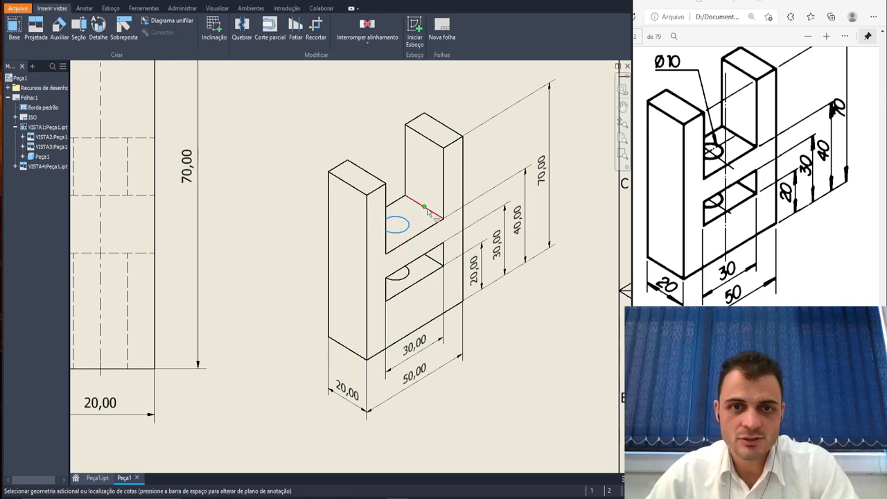
pyautogui.scroll(-5, 426, 215)
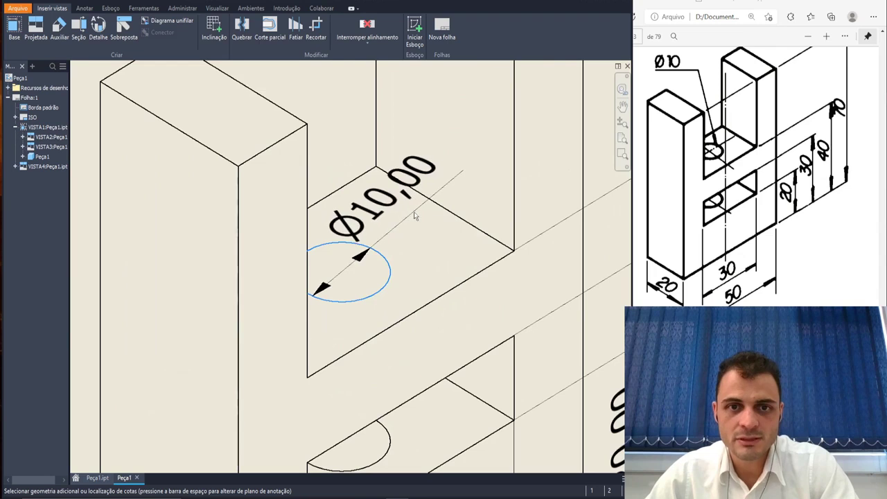
pyautogui.click(417, 216)
pyautogui.press('Escape')
# - Edit the Padrão (ISO) dimension style to hide trailing zeros and add an origin offset to extension lines, and save it
pyautogui.scroll(10, 361, 234)
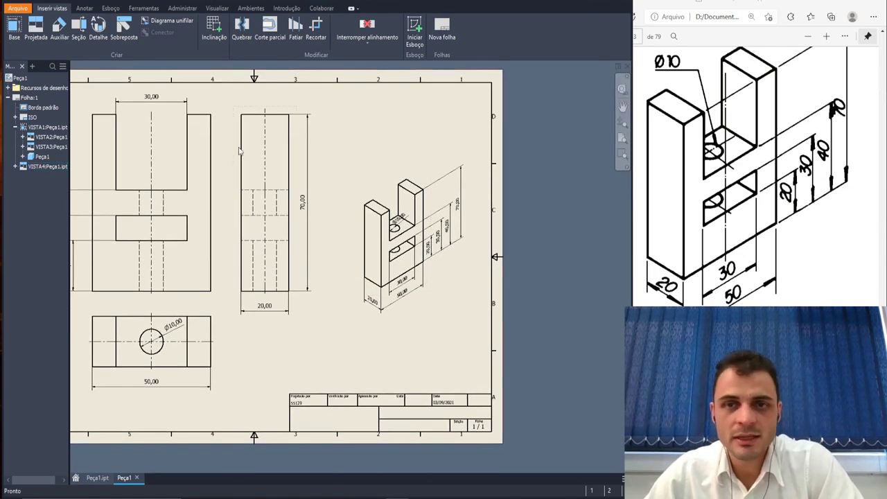
pyautogui.click(186, 9)
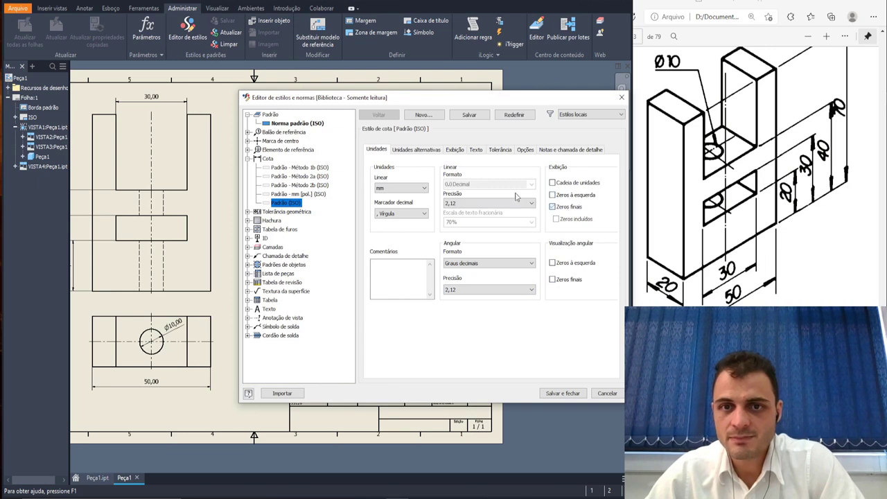
pyautogui.click(455, 150)
pyautogui.click(395, 330)
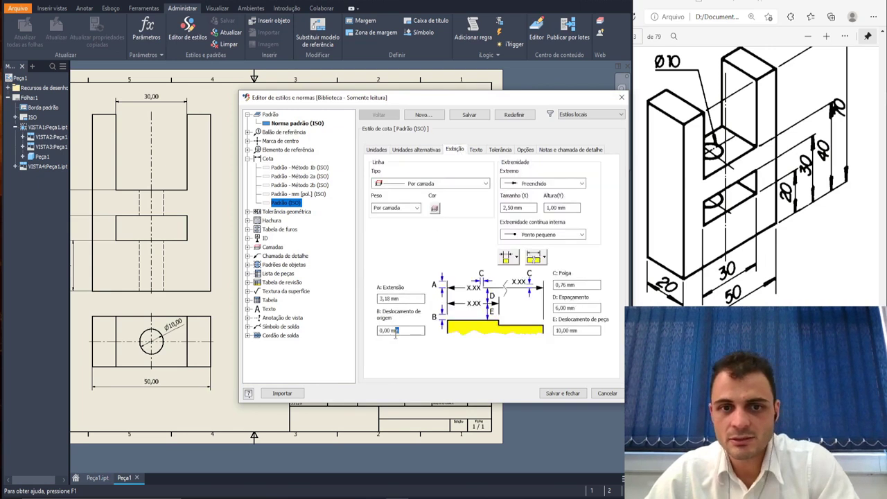
pyautogui.click(562, 393)
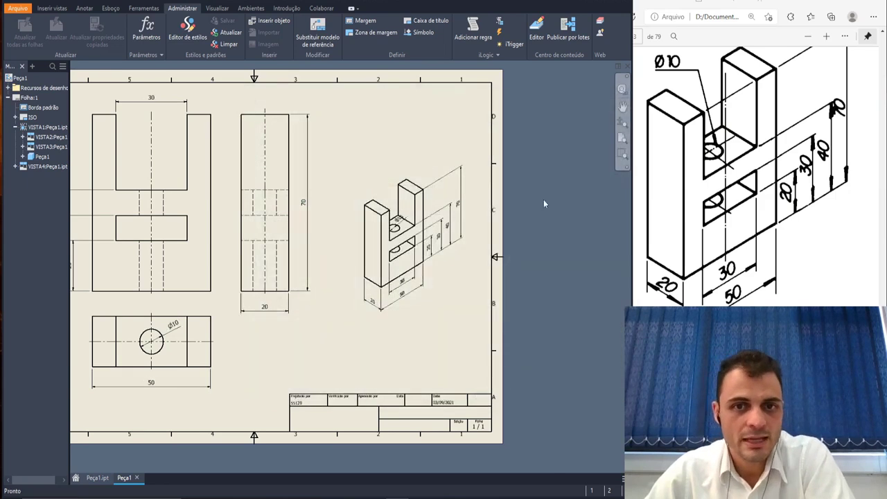
# - Move the Ø10 dimension text closer to the hole in the isometric view
pyautogui.scroll(5, 483, 229)
pyautogui.moveTo(418, 285); pyautogui.dragTo(533, 250, button='middle')
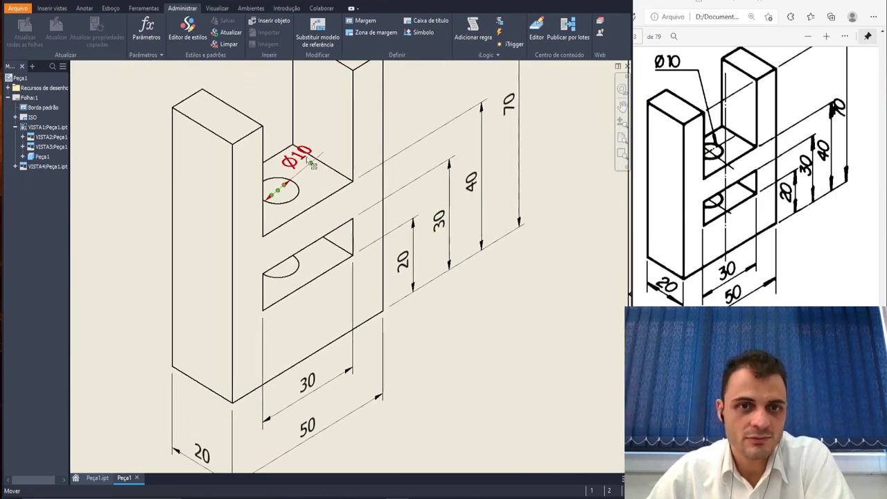
pyautogui.moveTo(305, 164); pyautogui.dragTo(303, 171)
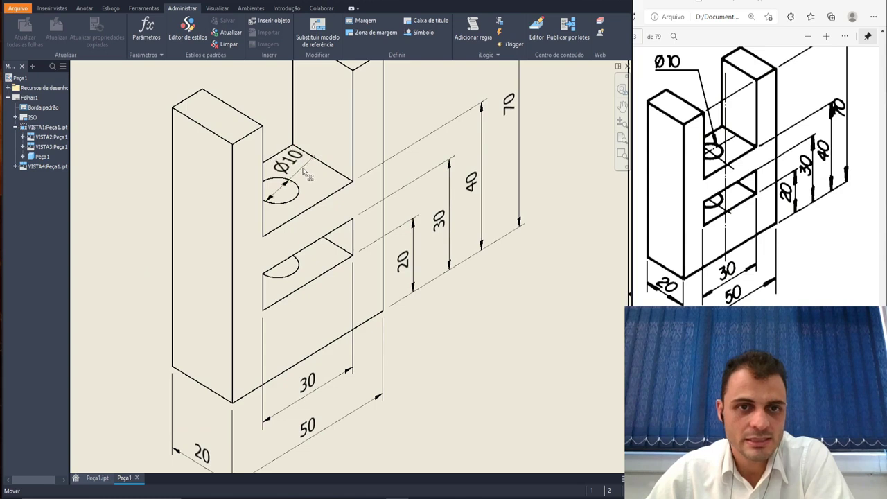
pyautogui.scroll(-5, 123, 267)
pyautogui.moveTo(129, 267); pyautogui.dragTo(334, 241, button='middle')
pyautogui.moveTo(209, 293)
pyautogui.mouseDown(button='middle')
pyautogui.moveTo(454, 329)
pyautogui.moveTo(372, 329)
pyautogui.moveTo(366, 320)
pyautogui.mouseUp(button='middle')
pyautogui.scroll(3, 404, 332)
pyautogui.scroll(-5, 406, 332)
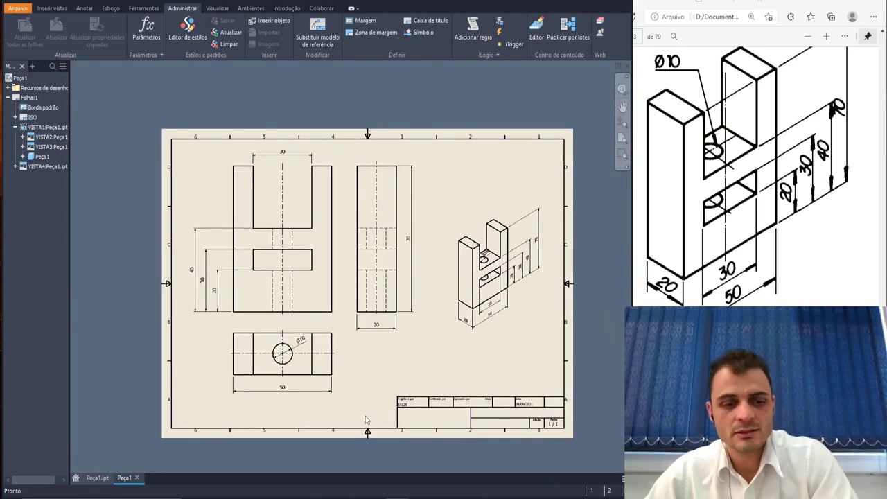